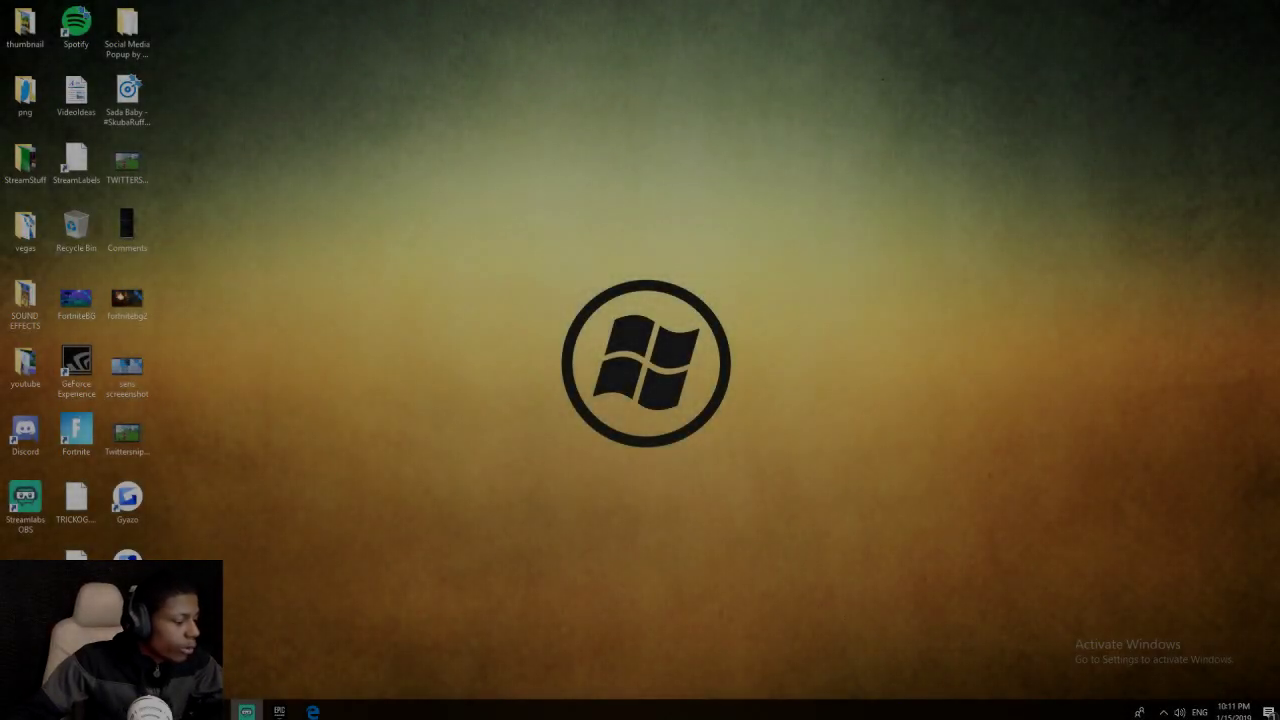
Step: Search for 'speedtest' in the browser and load speedtest.net
mouse_move(246, 711)
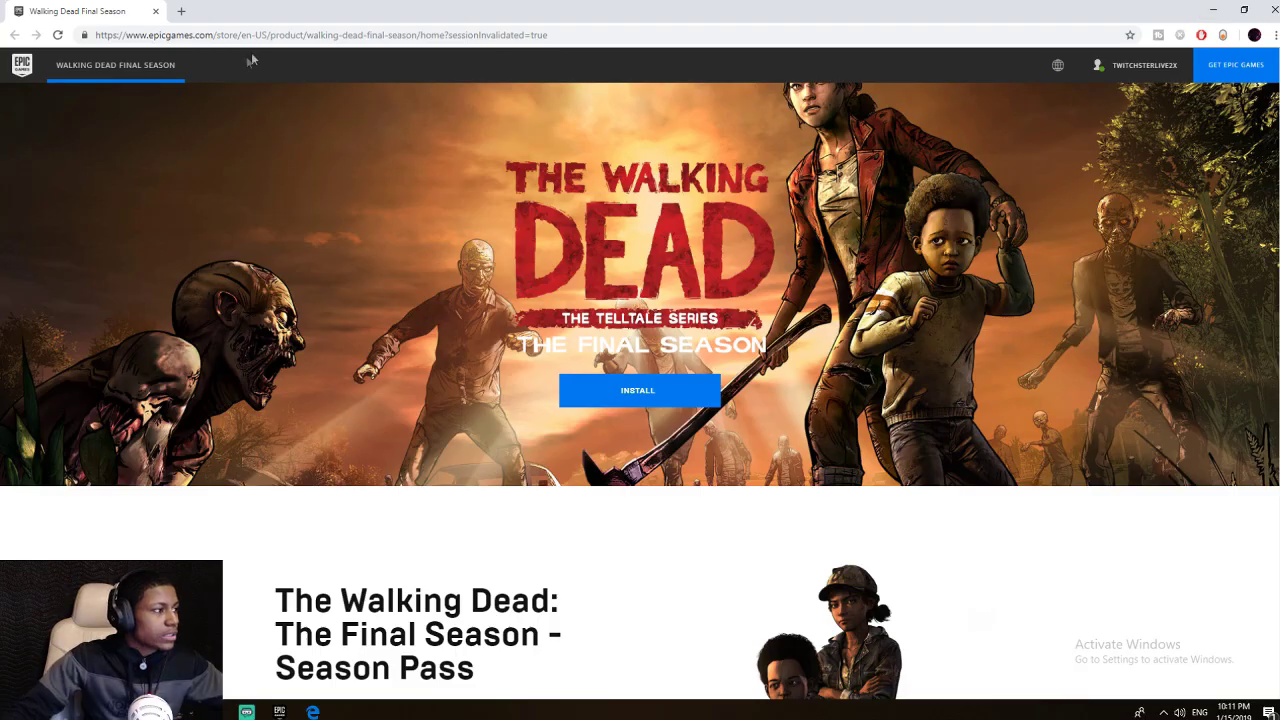
left_click(228, 37)
type("sped")
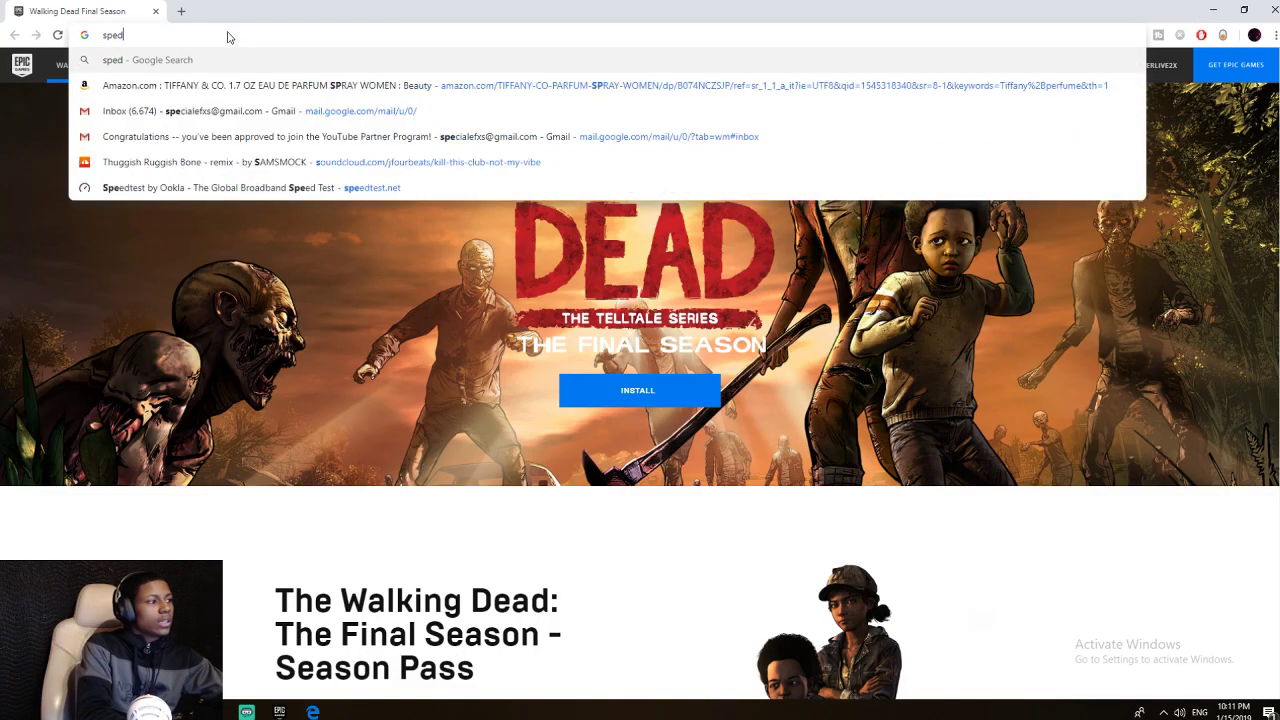
key("BackSpace")
type("ed")
key("Return")
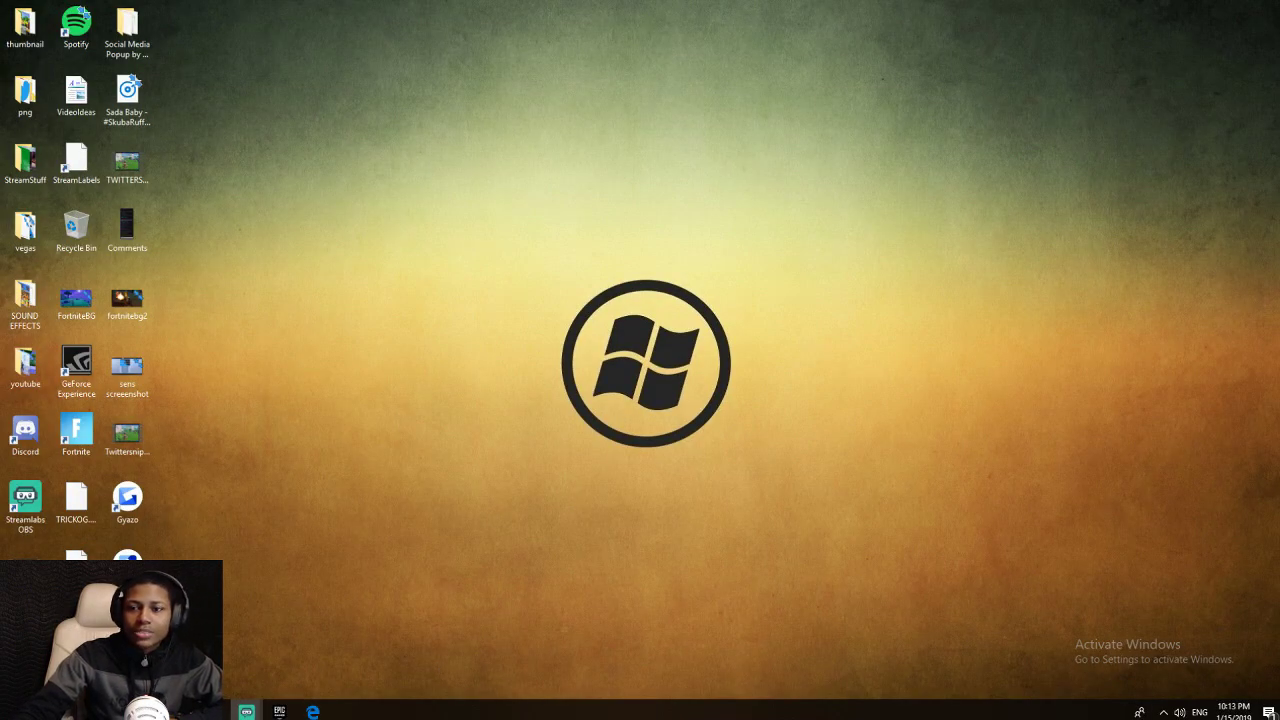
Step: Confirm Twitch on US East: Chicago, then review the x264 720p CBR 4500 output settings
left_click_drag(951, 126, 612, 89)
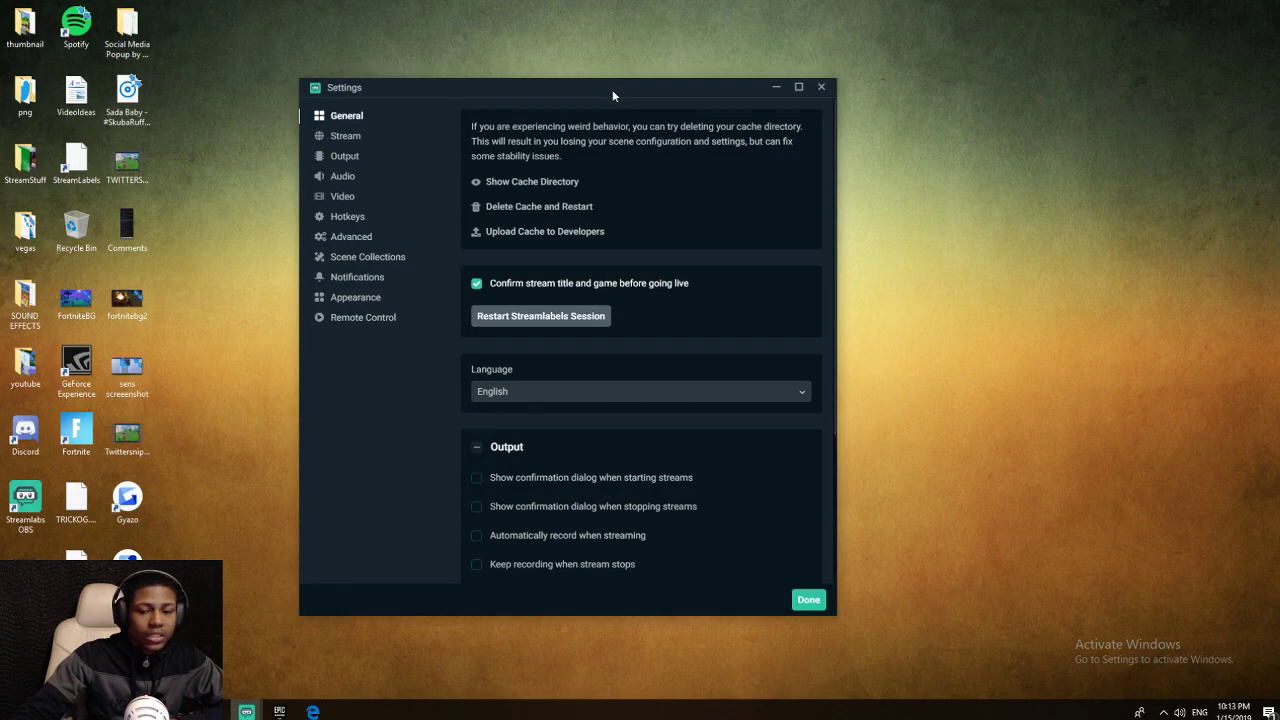
left_click(350, 137)
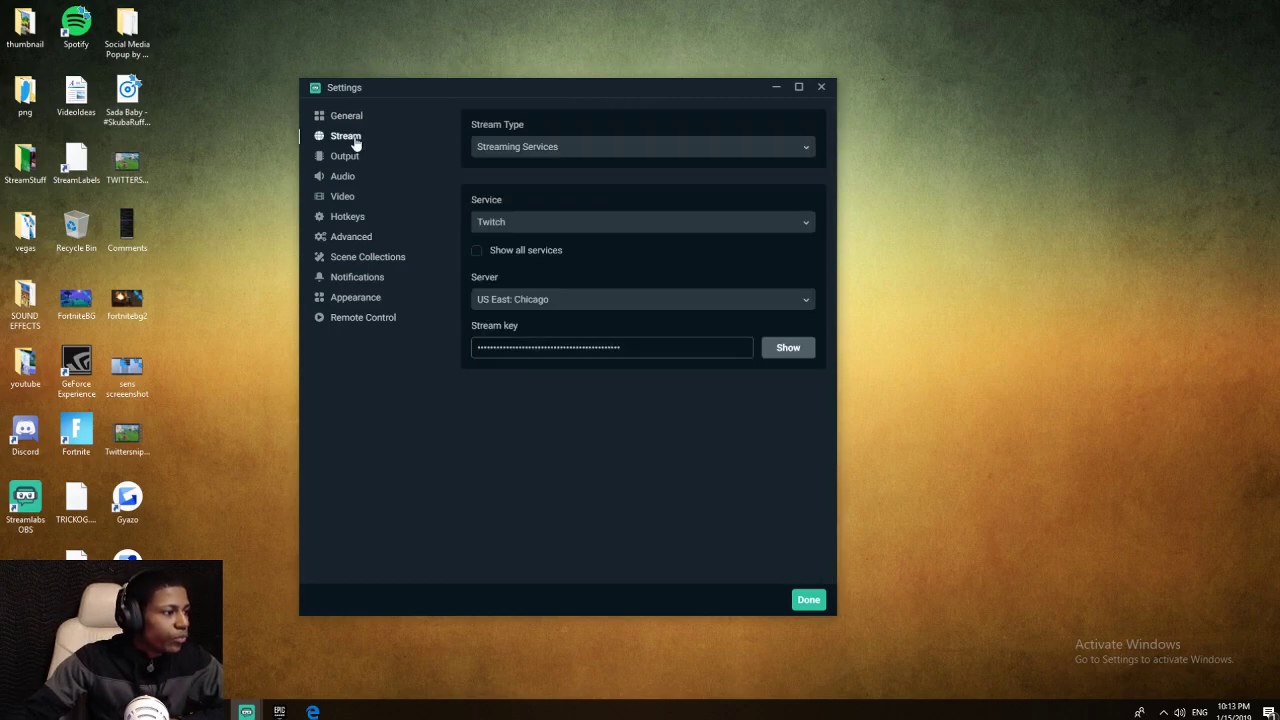
left_click(348, 157)
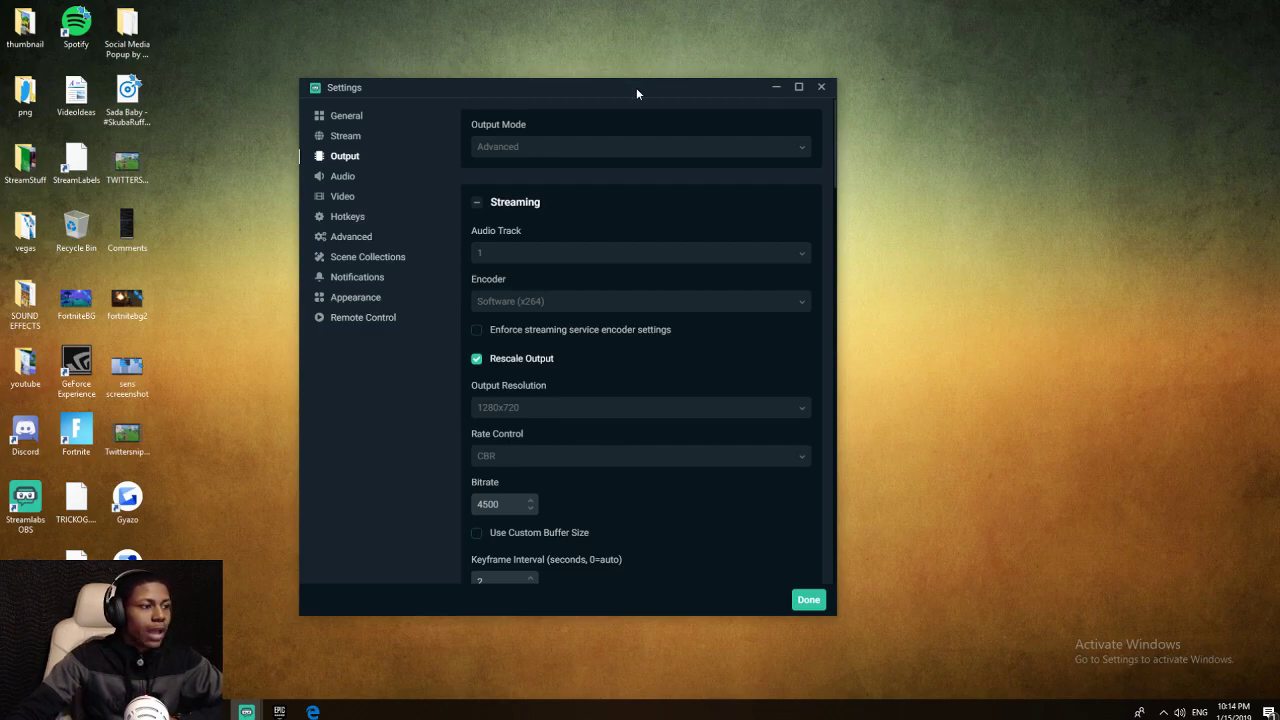
scroll(589, 293, "down", 3)
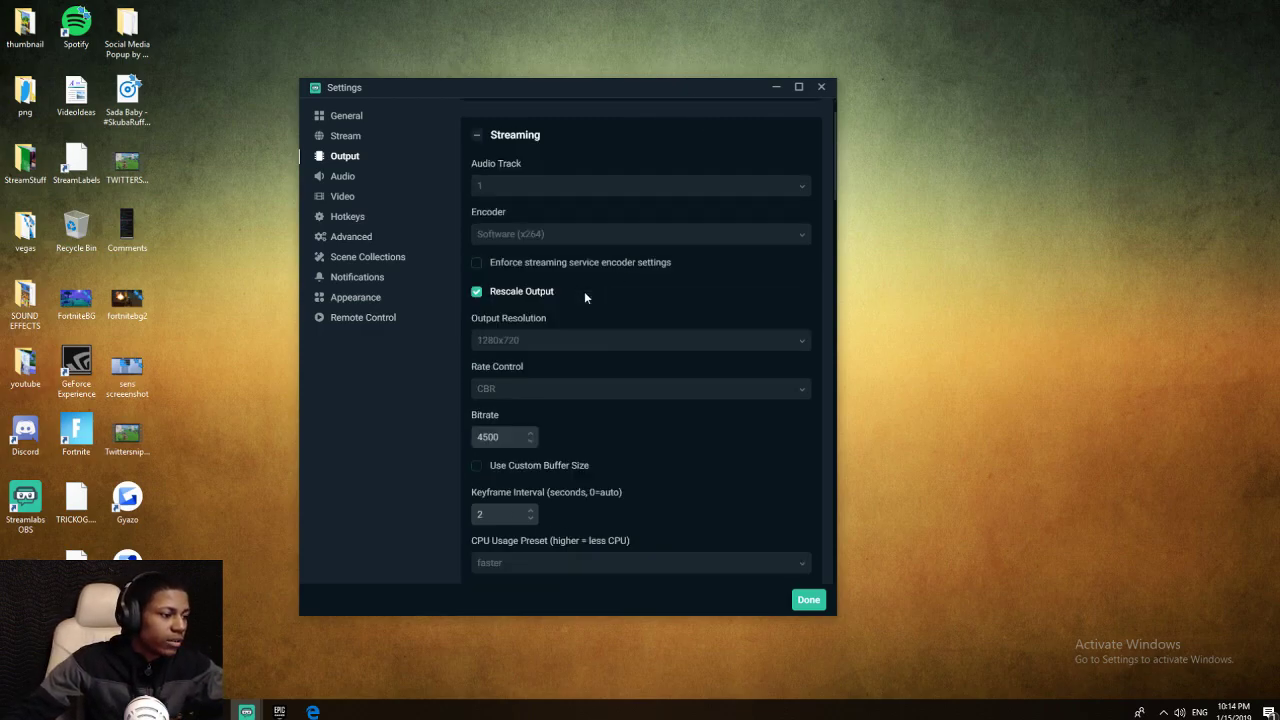
scroll(735, 311, "up", 3)
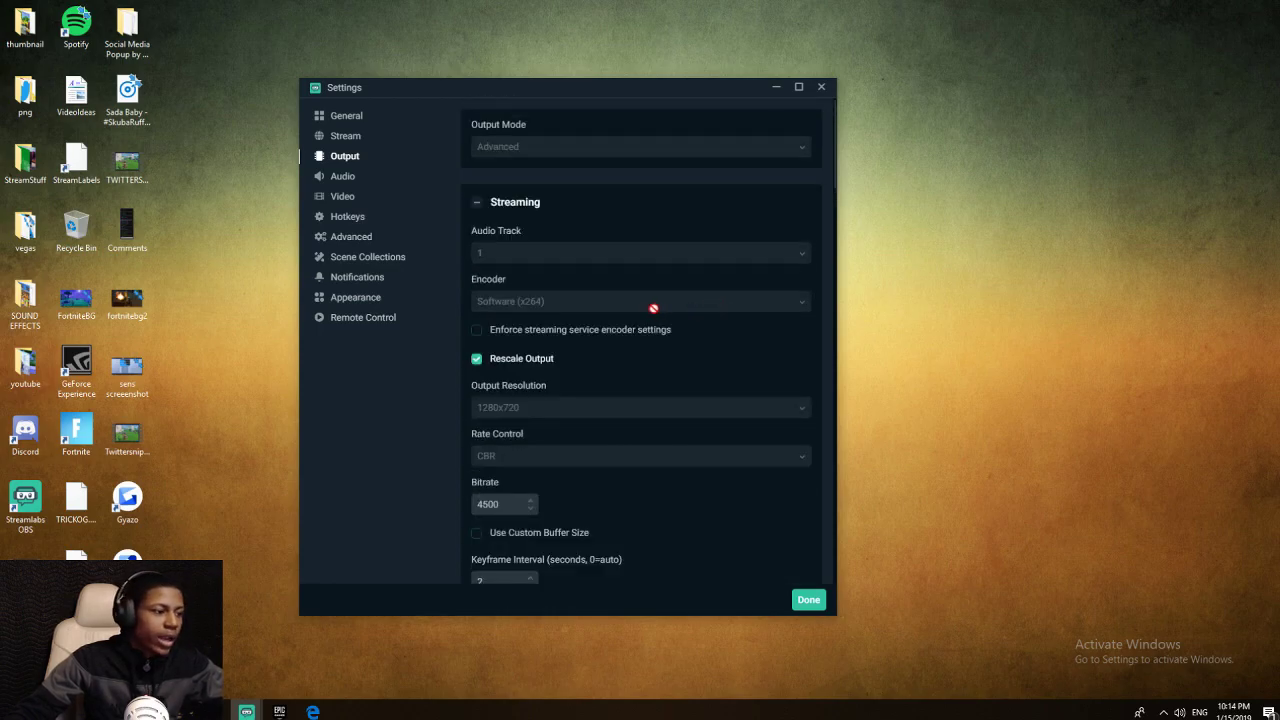
scroll(651, 306, "down", 2)
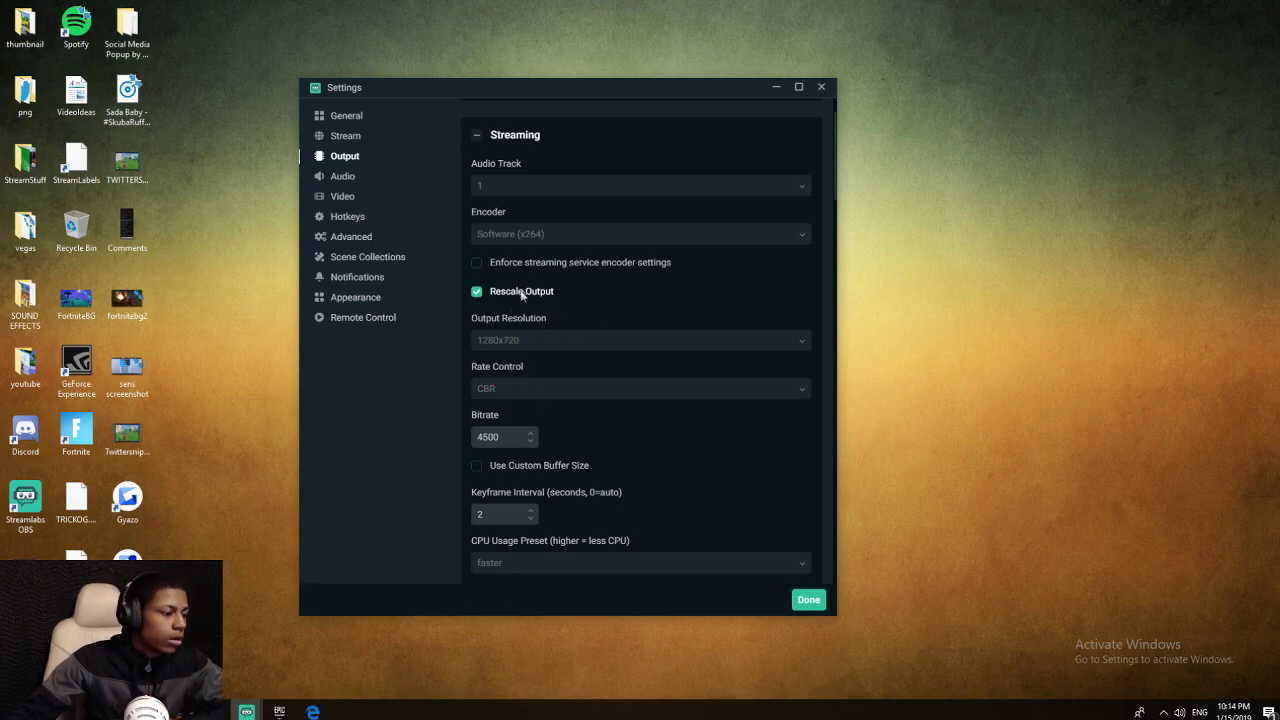
scroll(521, 294, "down", 1)
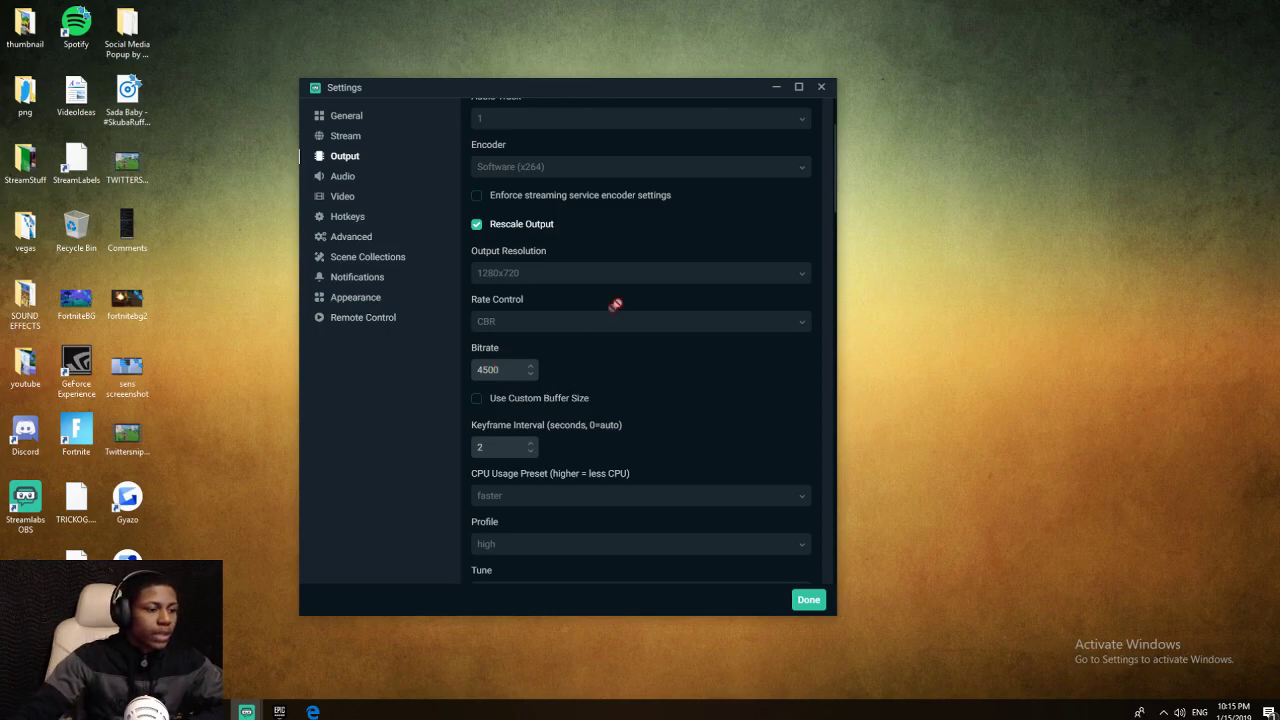
scroll(622, 318, "down", 1)
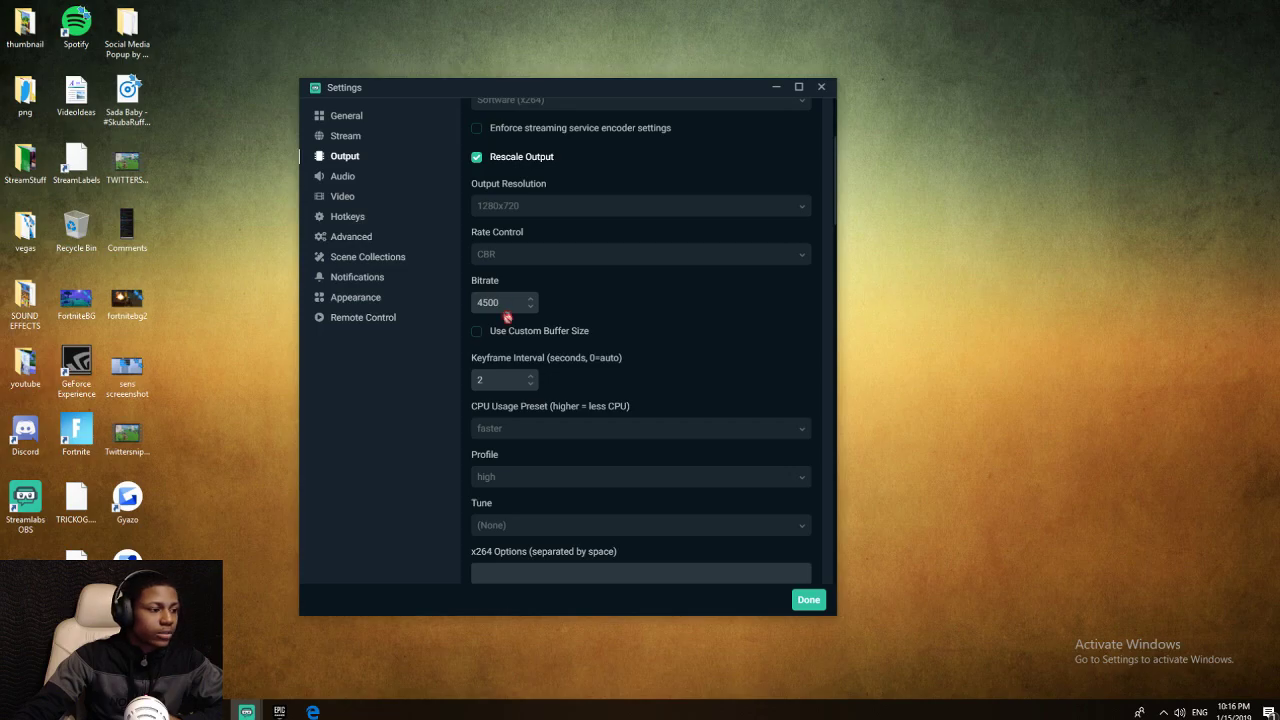
scroll(545, 398, "down", 3)
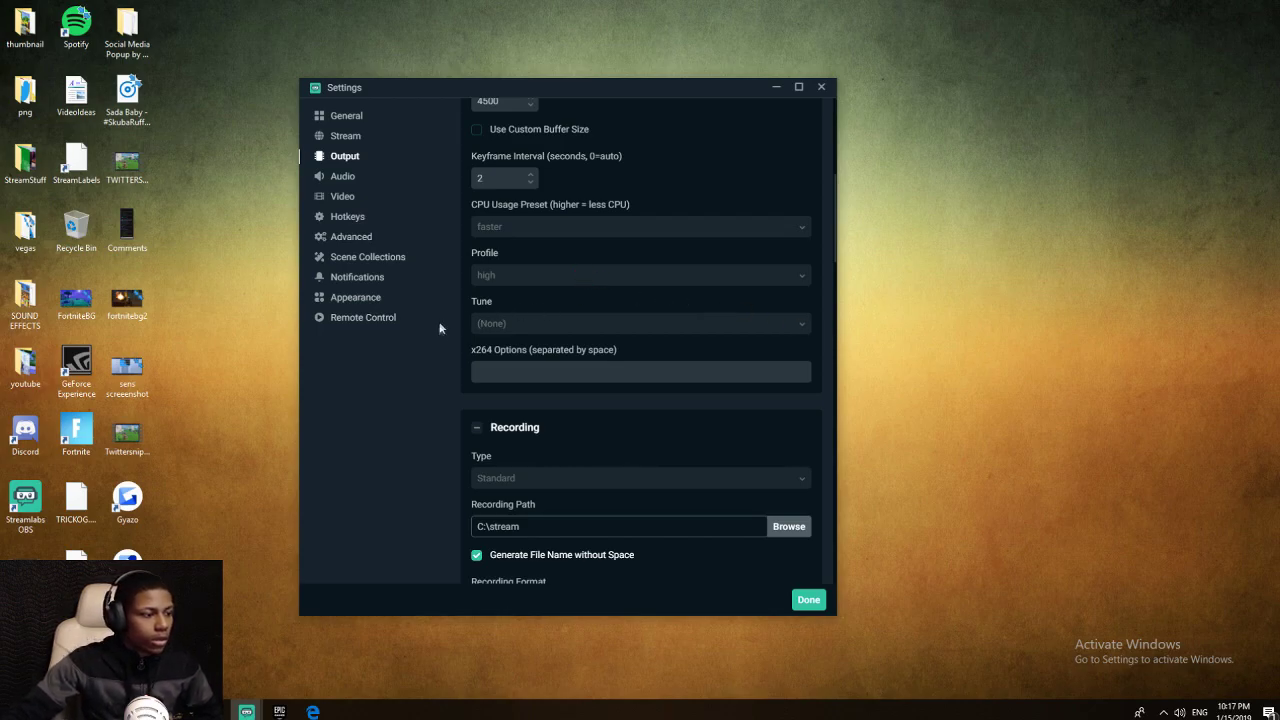
scroll(561, 398, "up", 1)
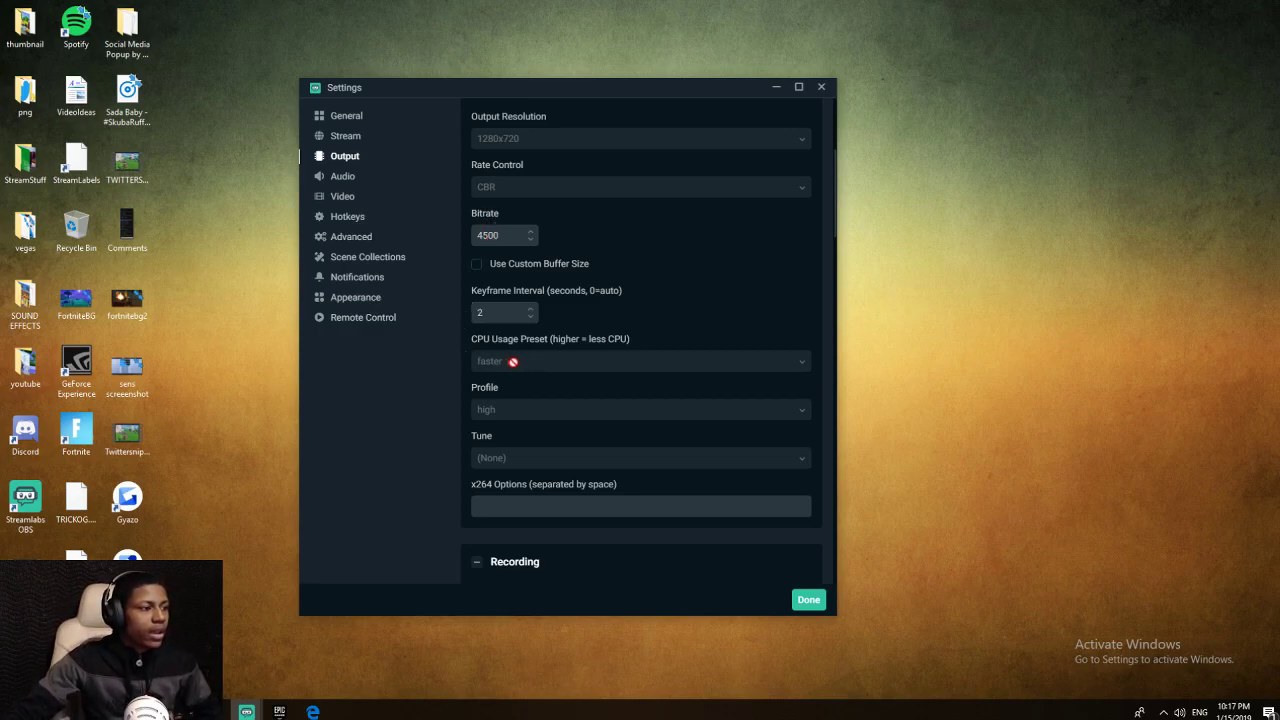
scroll(530, 360, "up", 3)
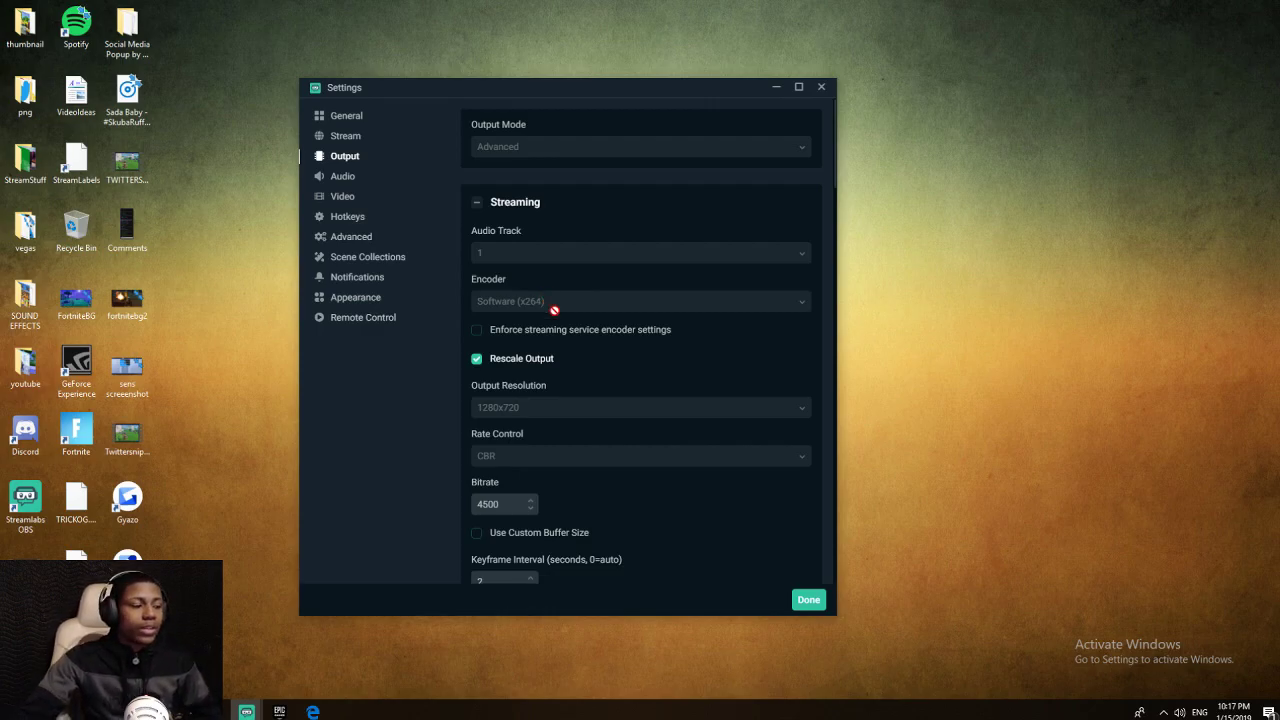
scroll(590, 310, "down", 3)
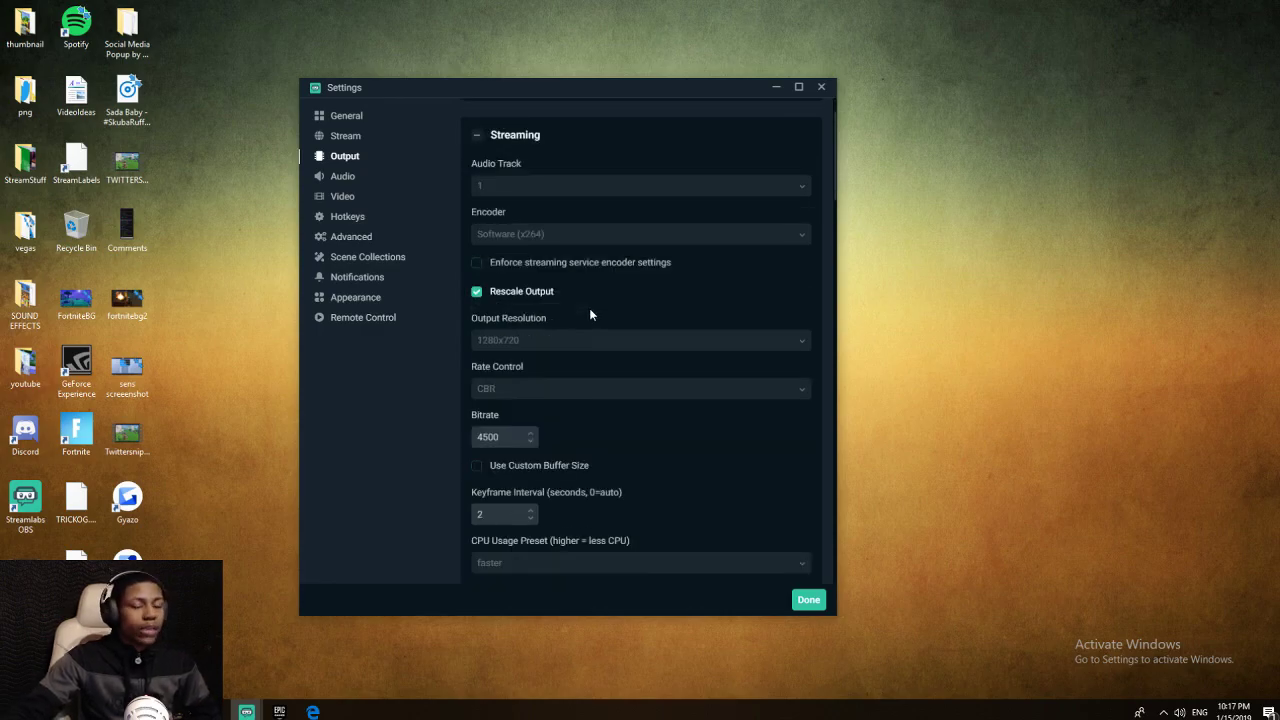
scroll(593, 311, "down", 2)
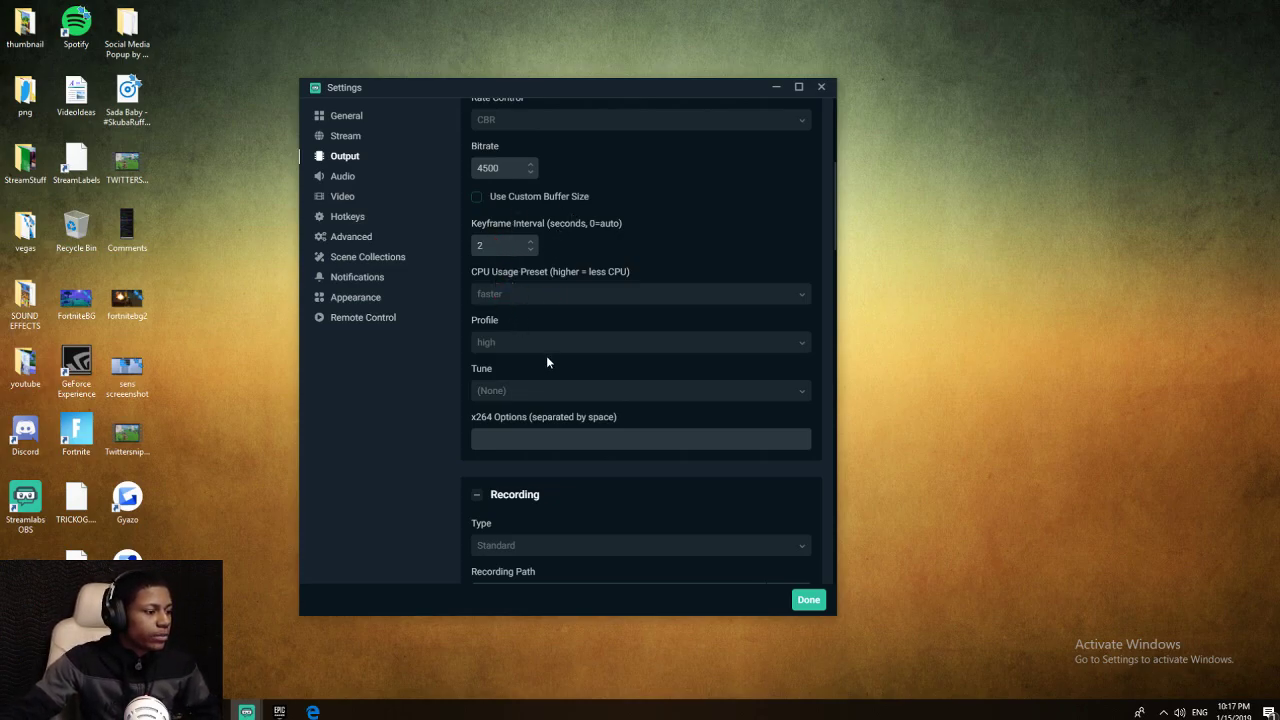
scroll(550, 360, "down", 3)
left_click(477, 293)
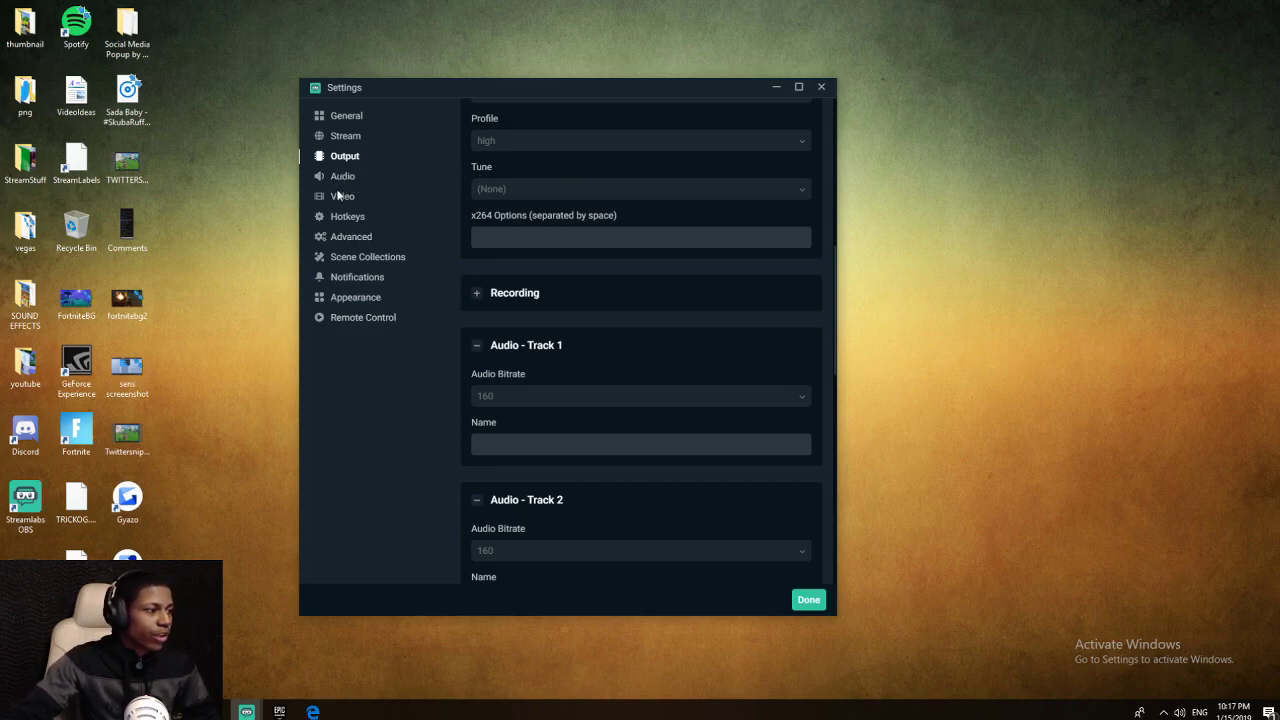
Step: Show the Video page: 1920x1080 base, 1280x720 output, Bicubic filter, 60 FPS
left_click(341, 197)
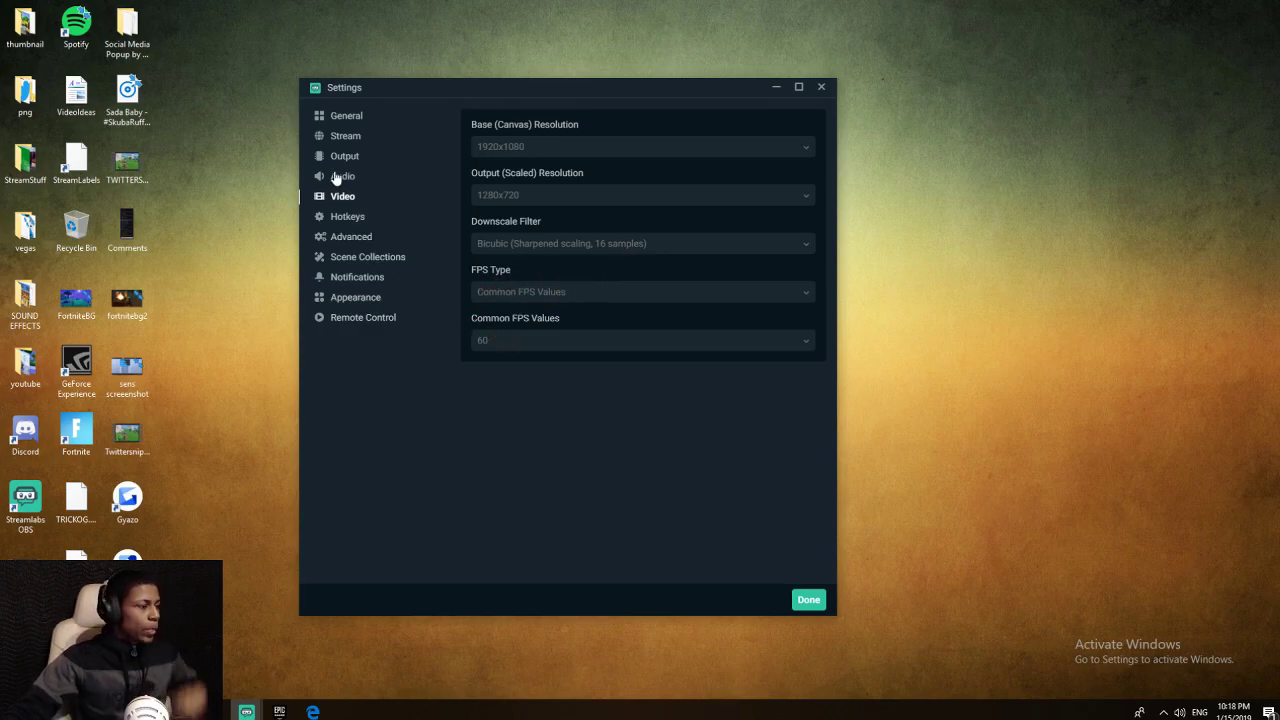
Step: Go back to the Output page with x264, 1280x720 rescale and CBR at 4500
left_click(348, 160)
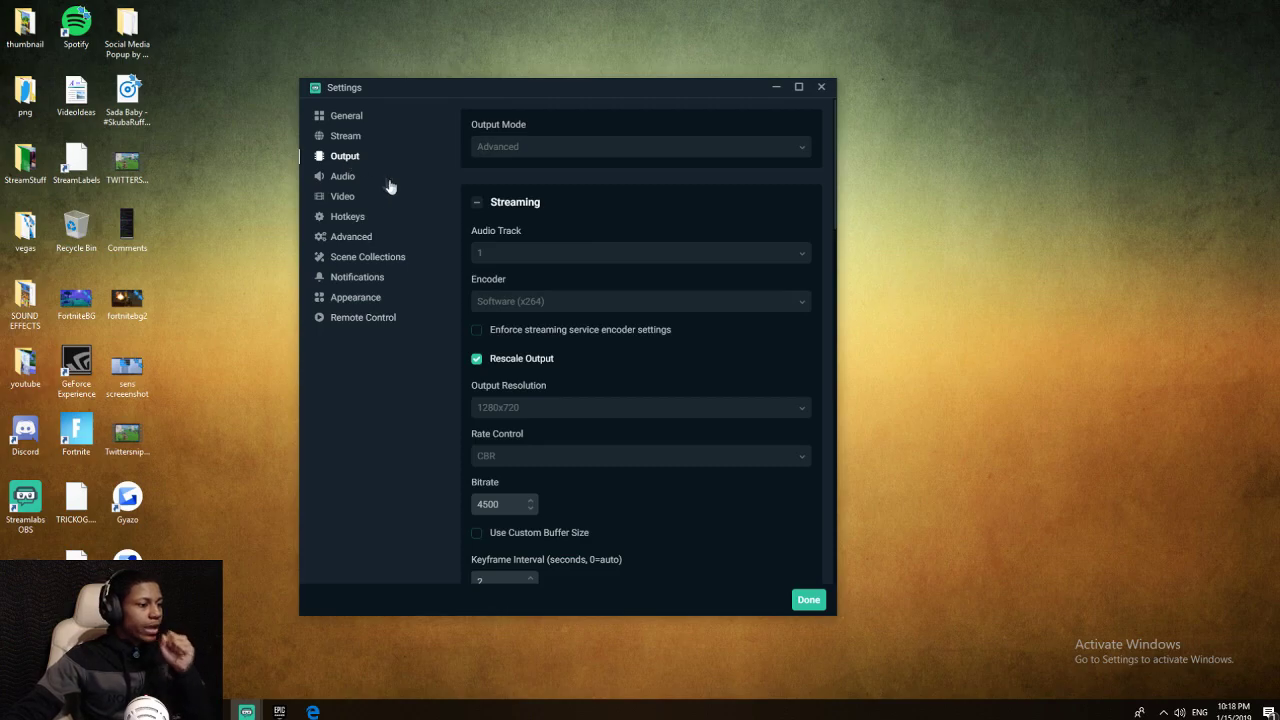
Step: Check the faster CPU preset and high profile, then show the Audio devices page
scroll(576, 360, "down", 5)
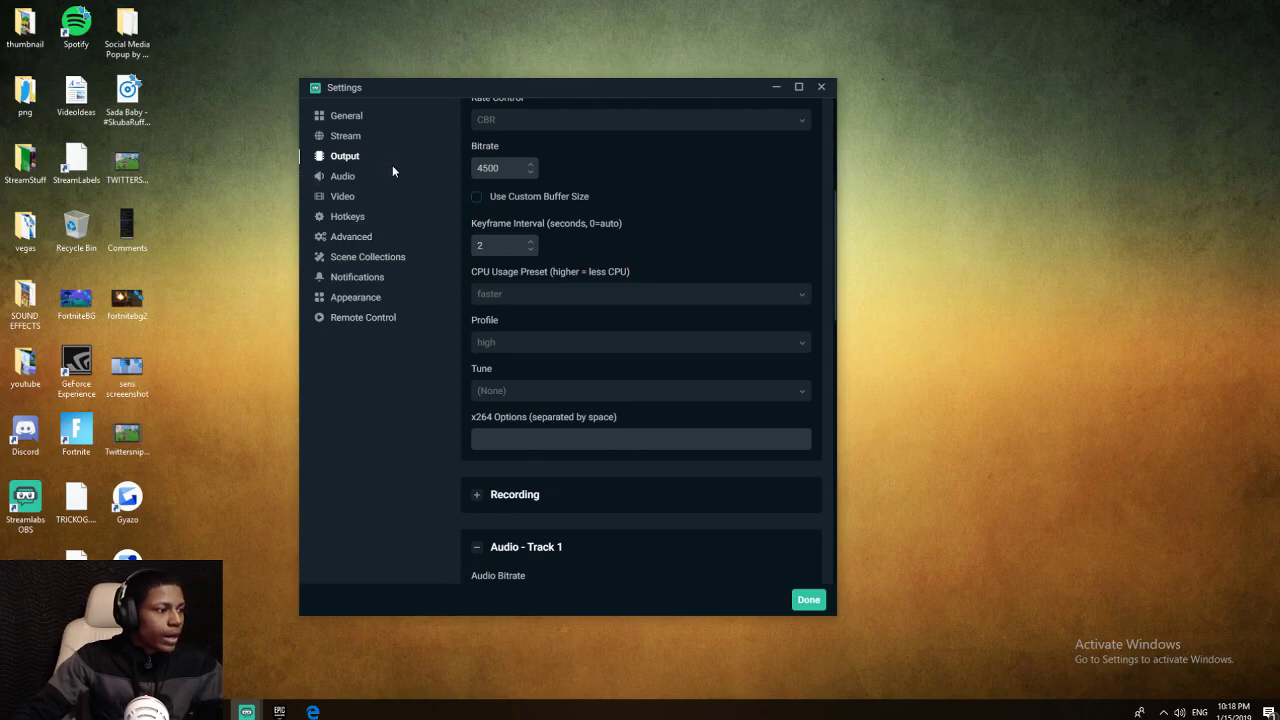
left_click(343, 178)
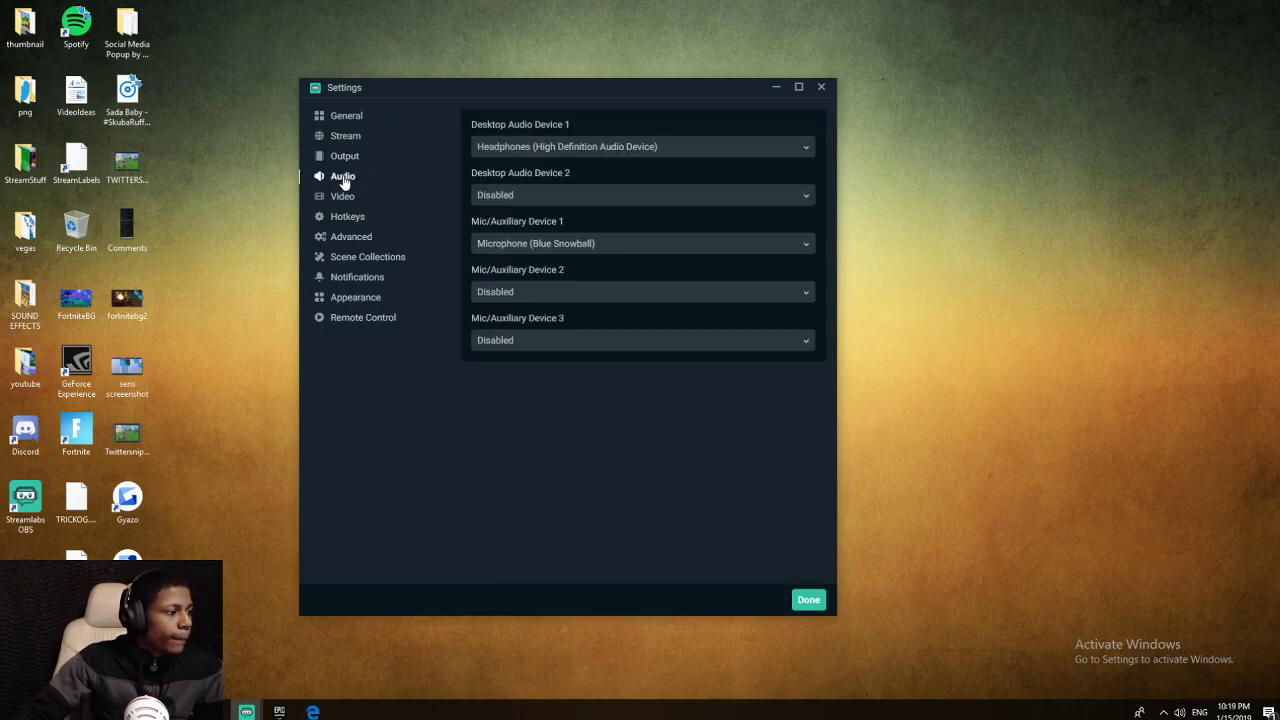
Step: Keep Desktop Audio Device 1 on Headphones (High Definition Audio Device)
left_click(686, 153)
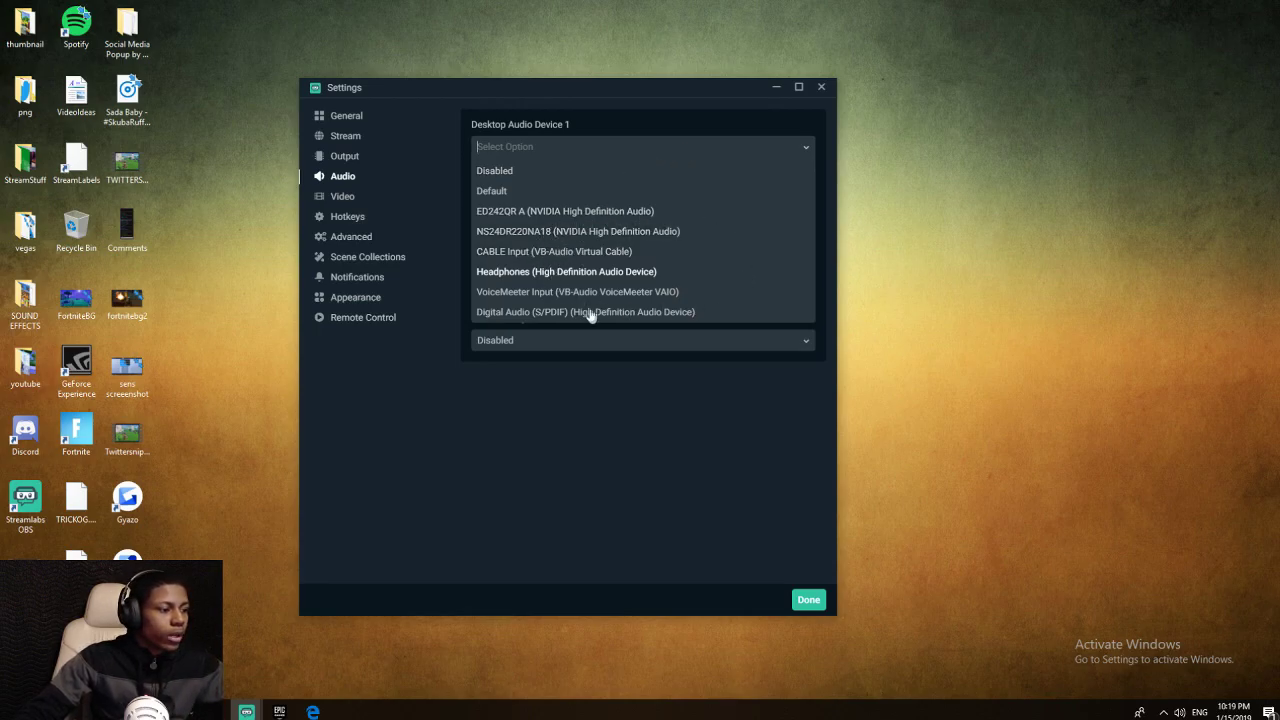
left_click(586, 272)
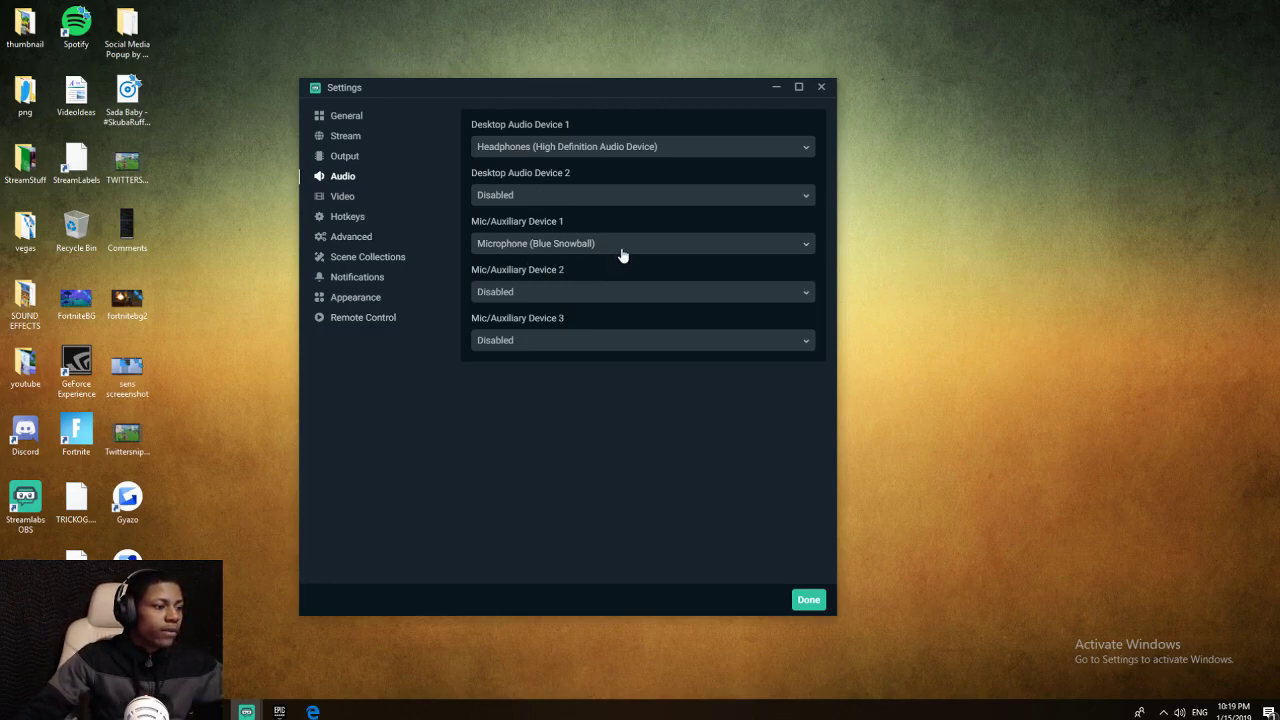
Step: Review Advanced settings: stream delay off, automatic reconnect on, plus network and sources options
left_click(341, 197)
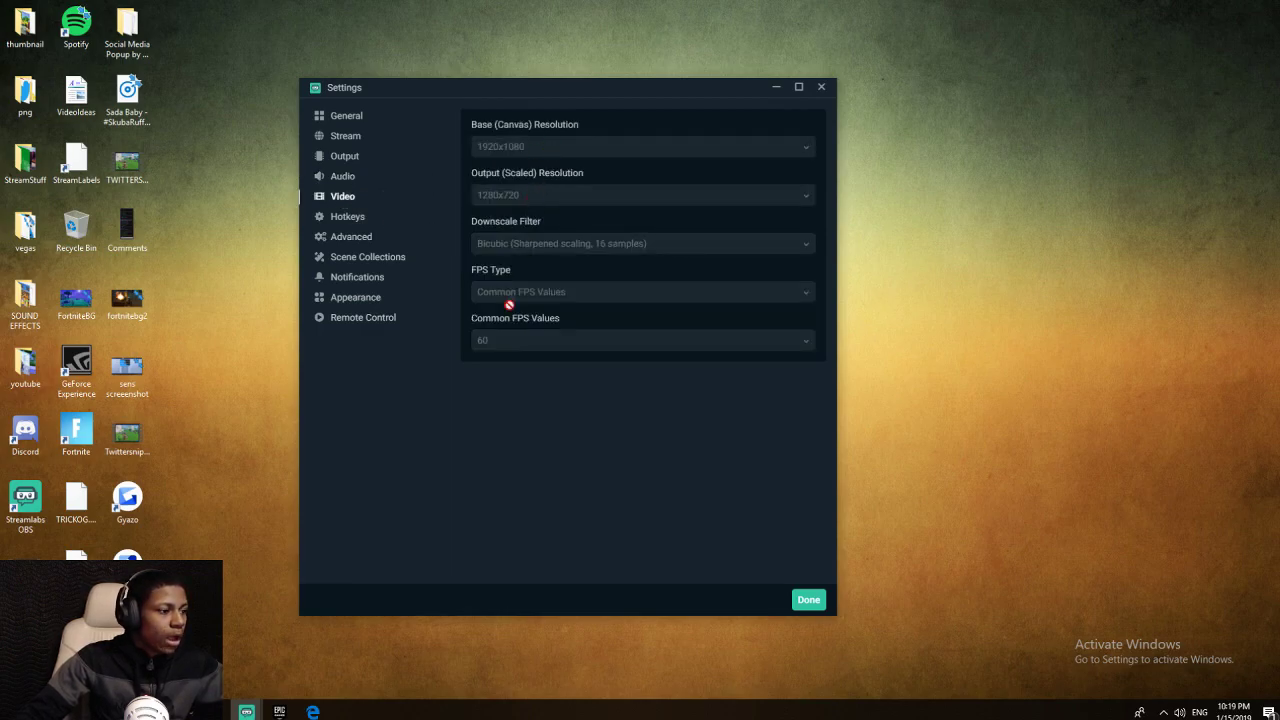
left_click(357, 238)
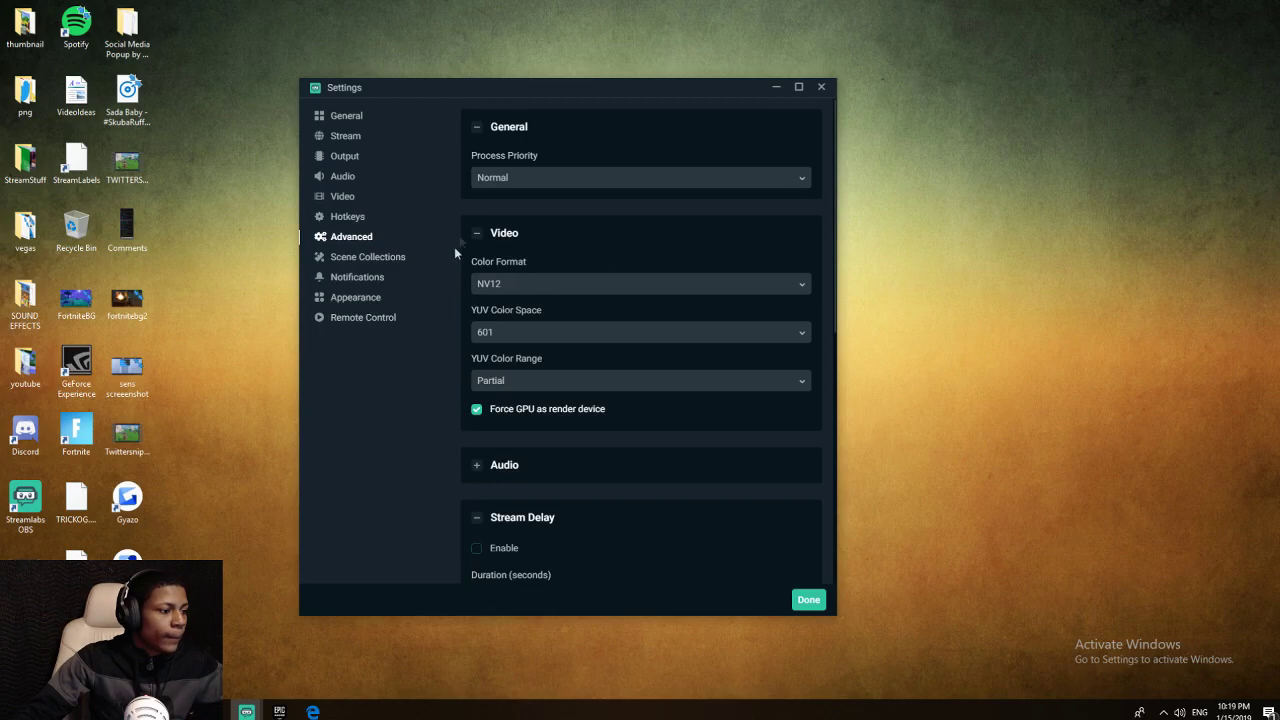
scroll(560, 295, "down", 3)
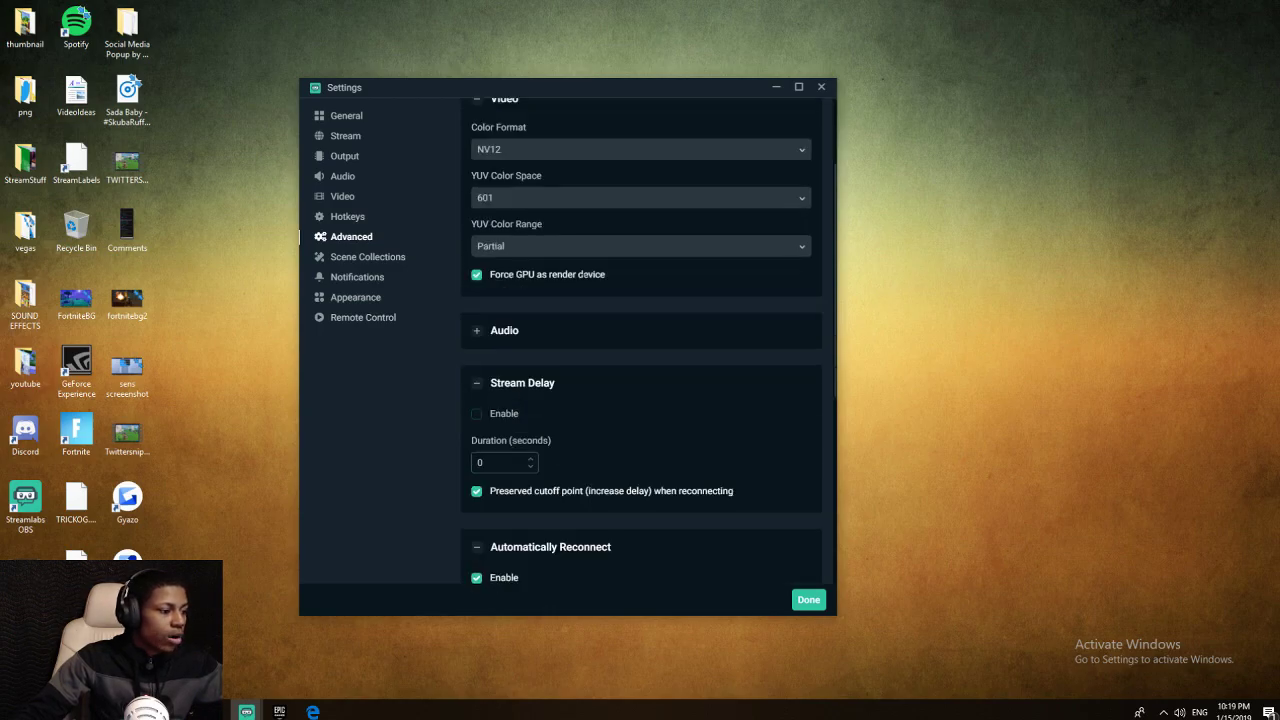
scroll(582, 278, "down", 2)
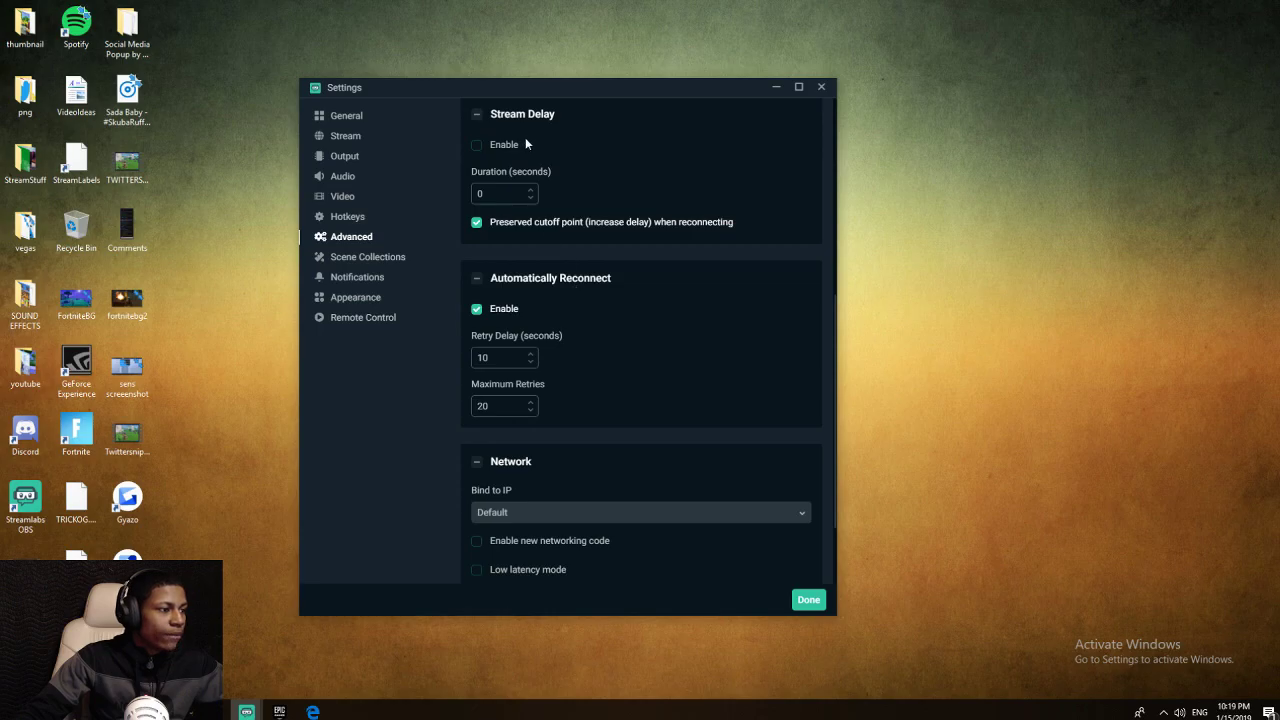
scroll(530, 170, "up", 1)
scroll(510, 240, "up", 1)
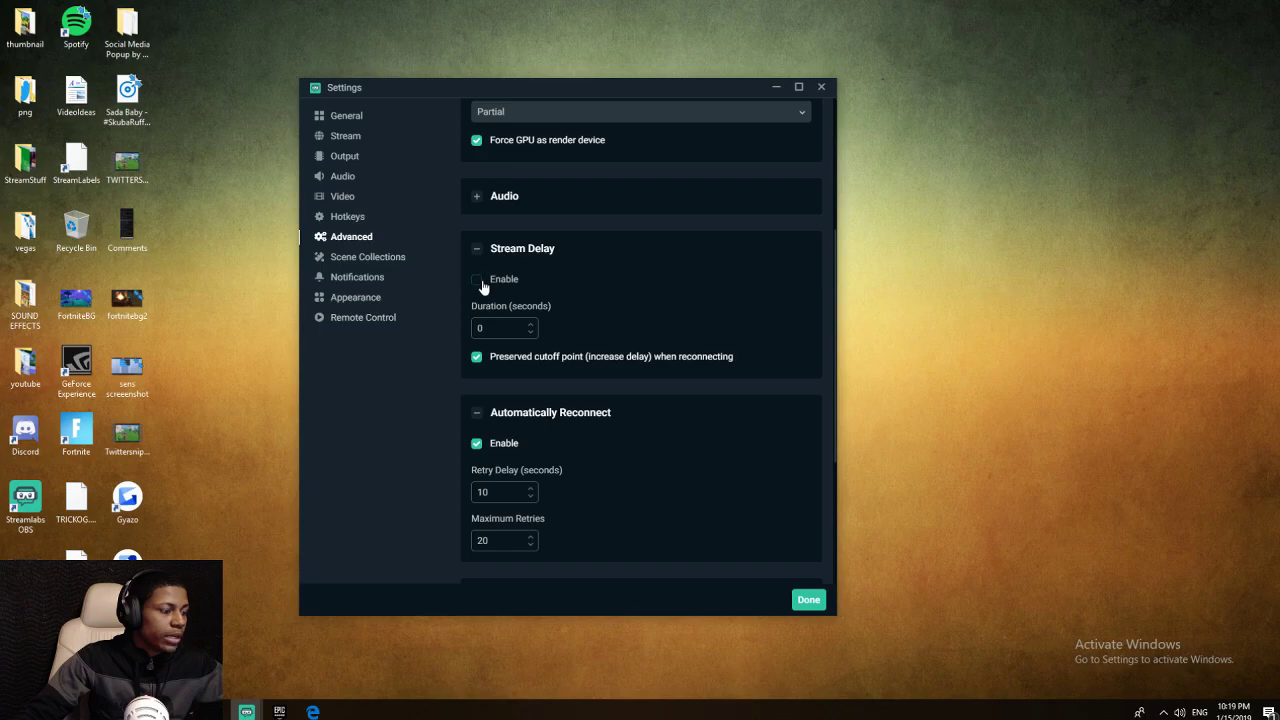
scroll(561, 361, "down", 2)
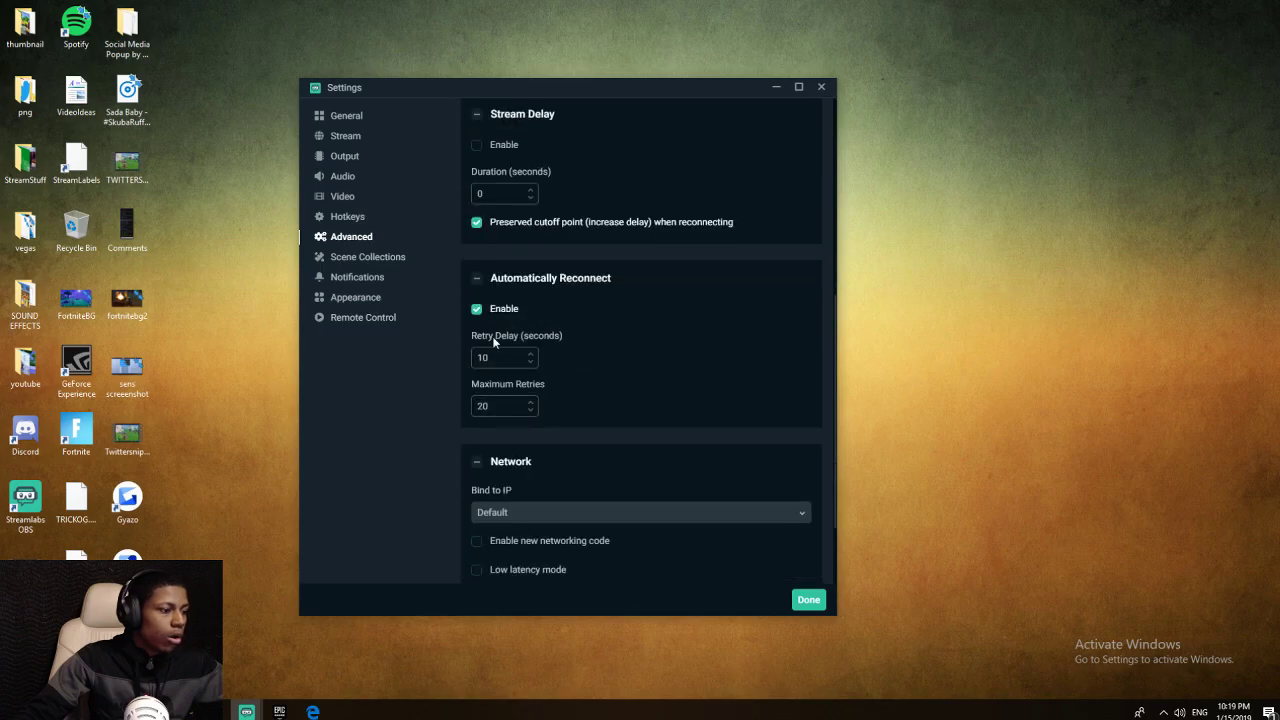
scroll(510, 366, "down", 2)
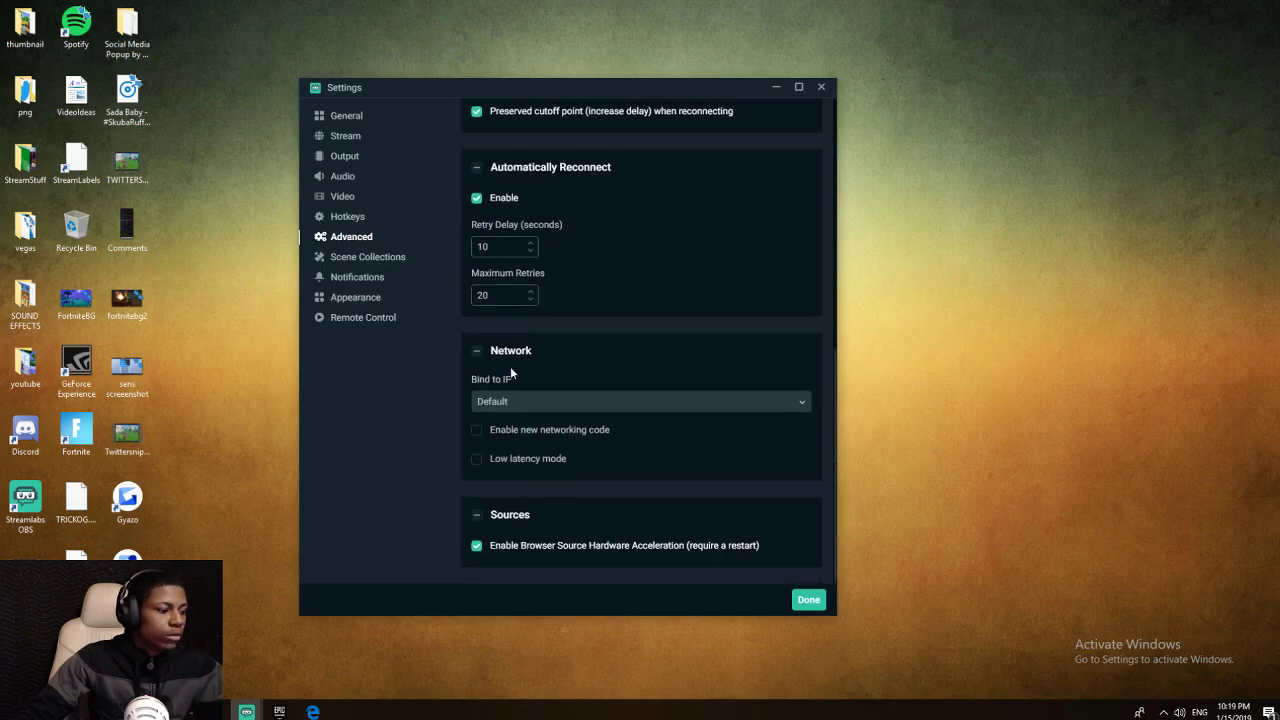
Step: Browse the Scene Collections, Notifications, Appearance, Remote Control and General pages, then close Settings with Done
left_click(351, 262)
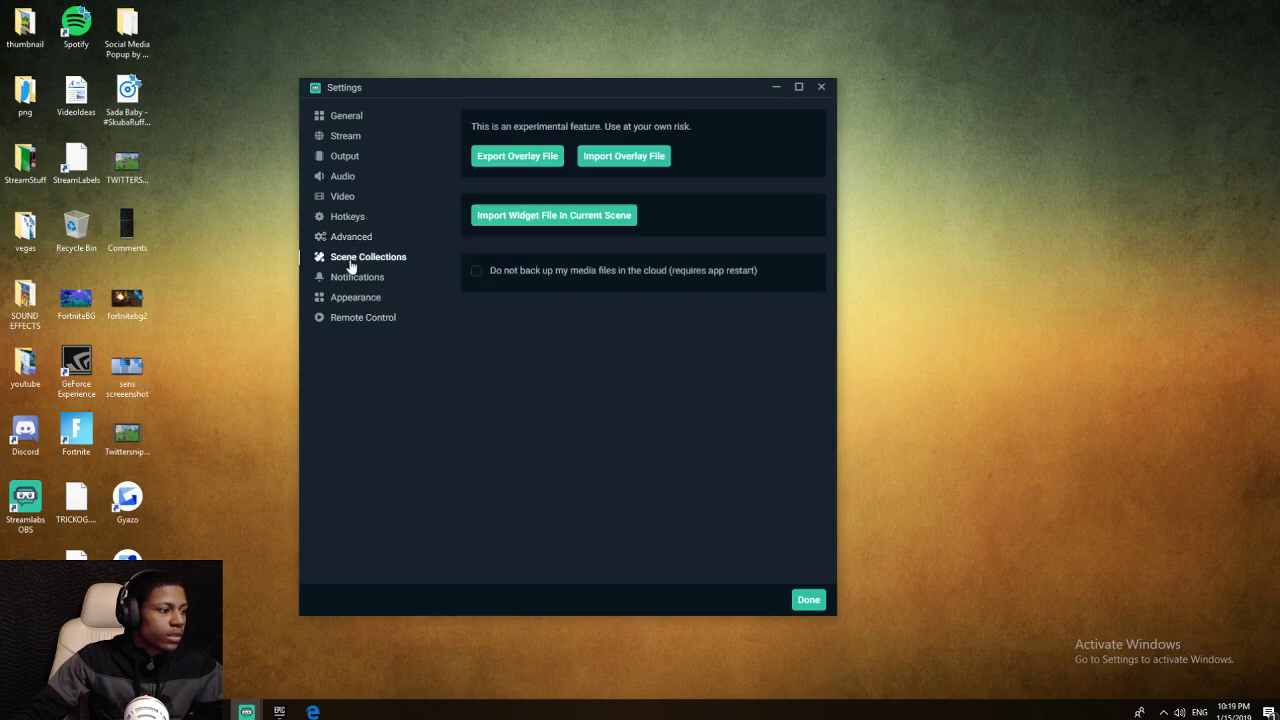
left_click(357, 277)
left_click(355, 302)
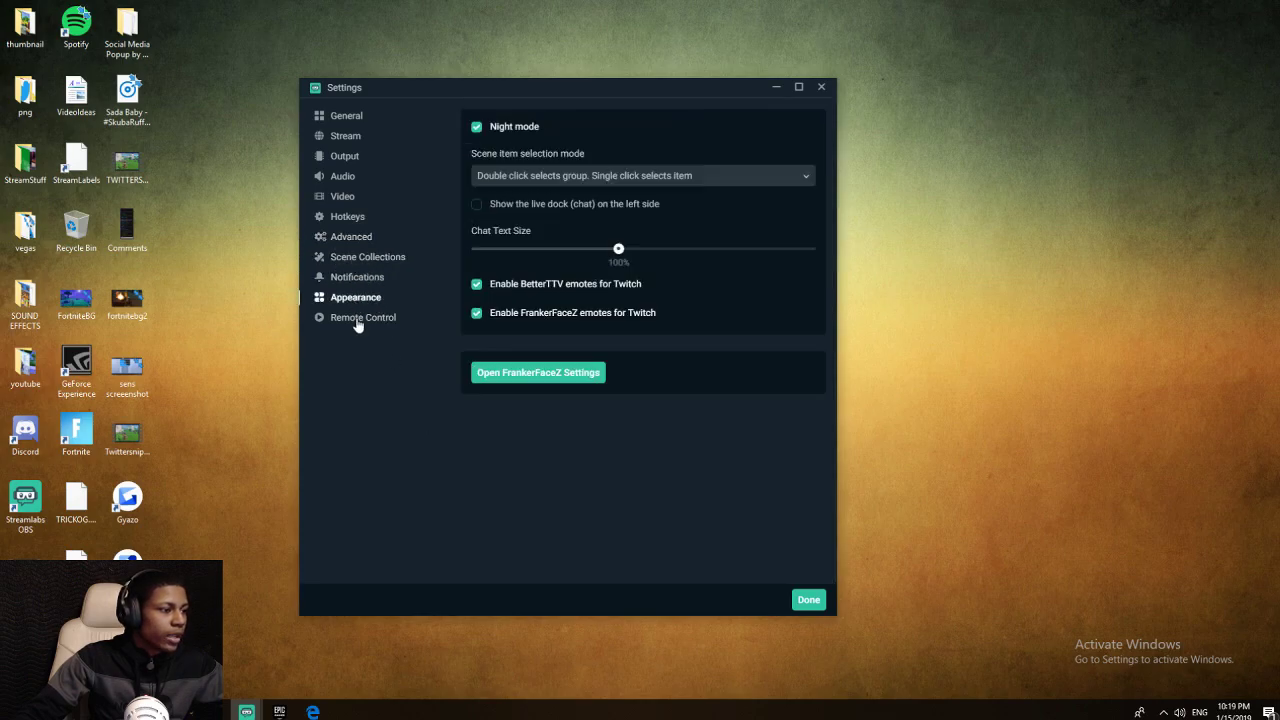
left_click(358, 318)
left_click(348, 120)
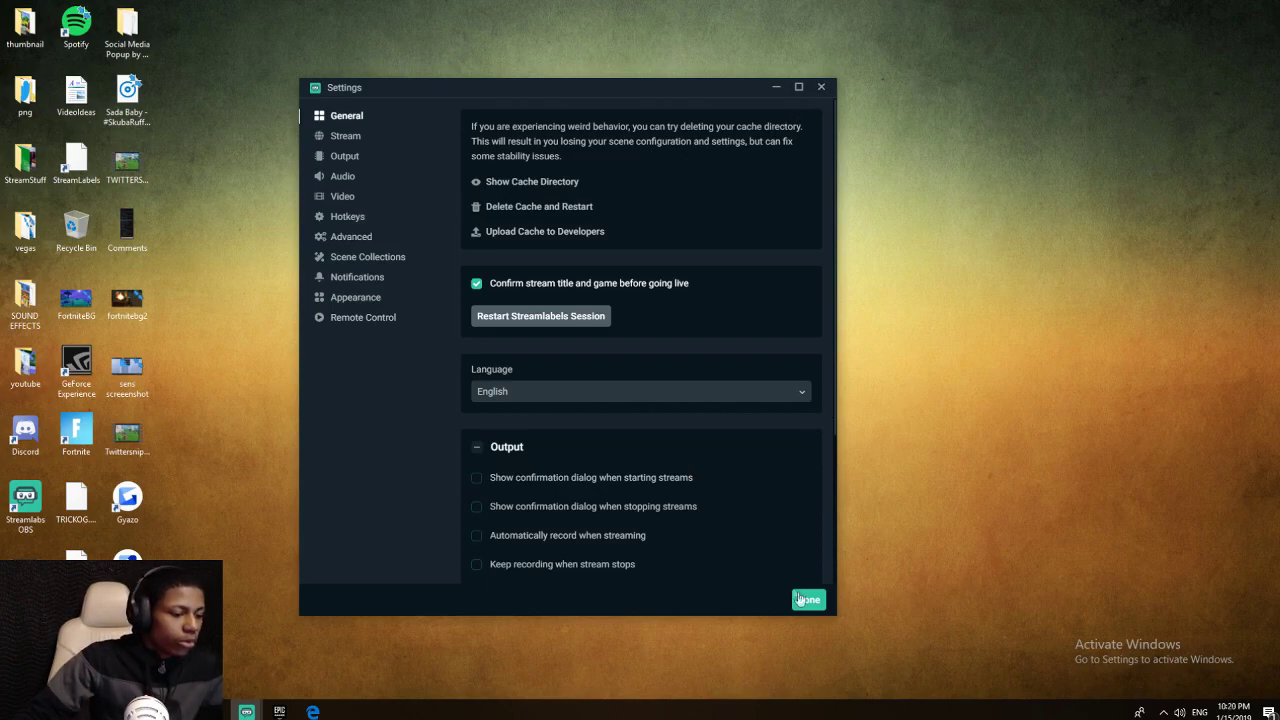
left_click(808, 599)
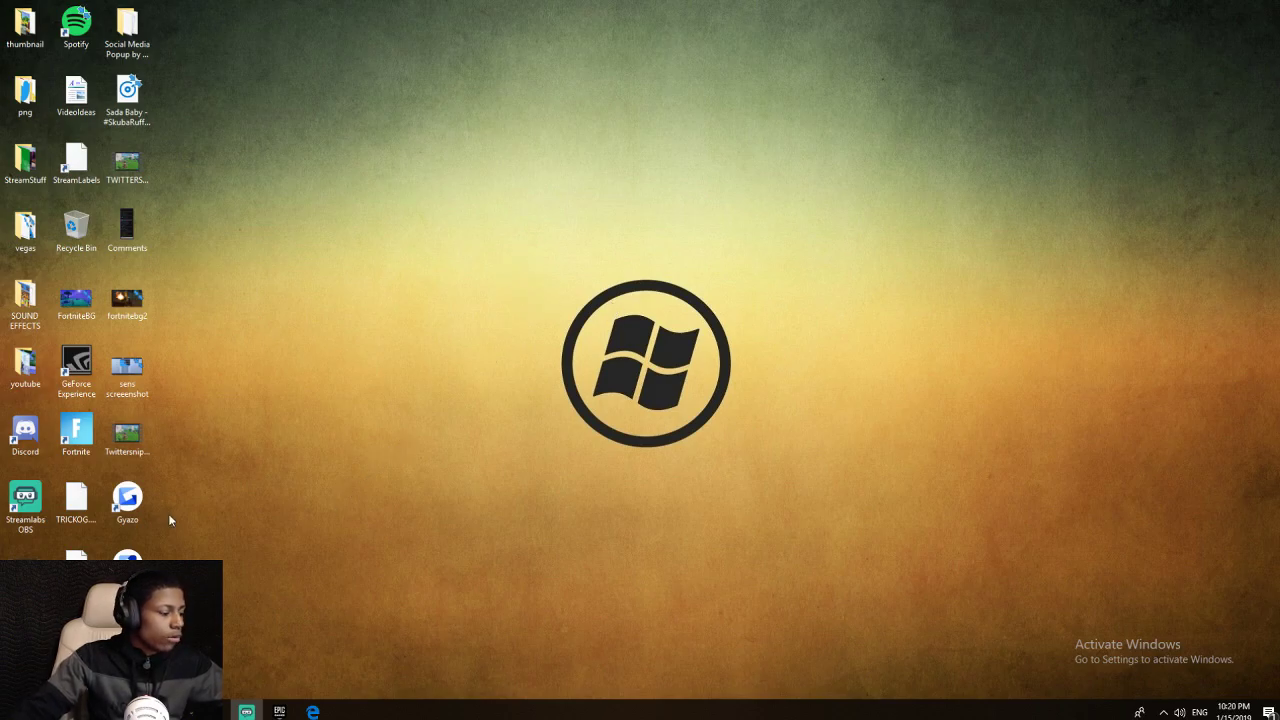
Step: Launch GeForce Experience via a 'gef' search and show its General settings page
key("super")
type("gef")
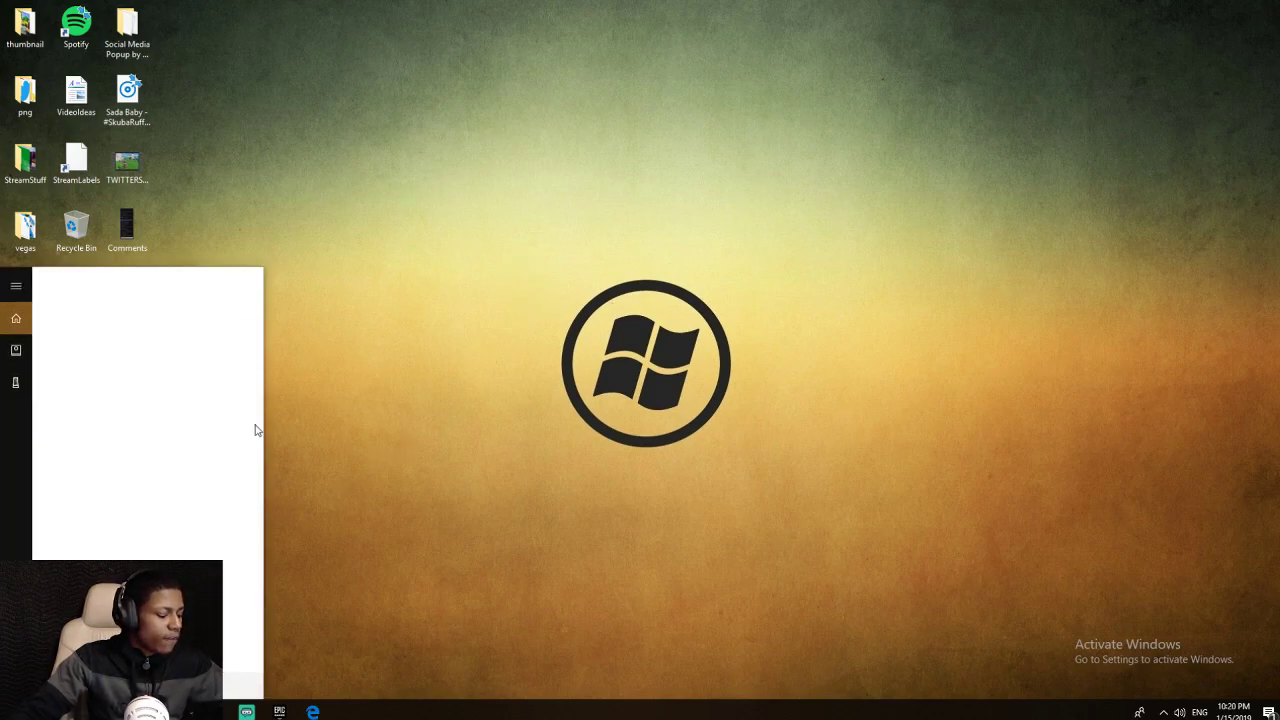
left_click(237, 334)
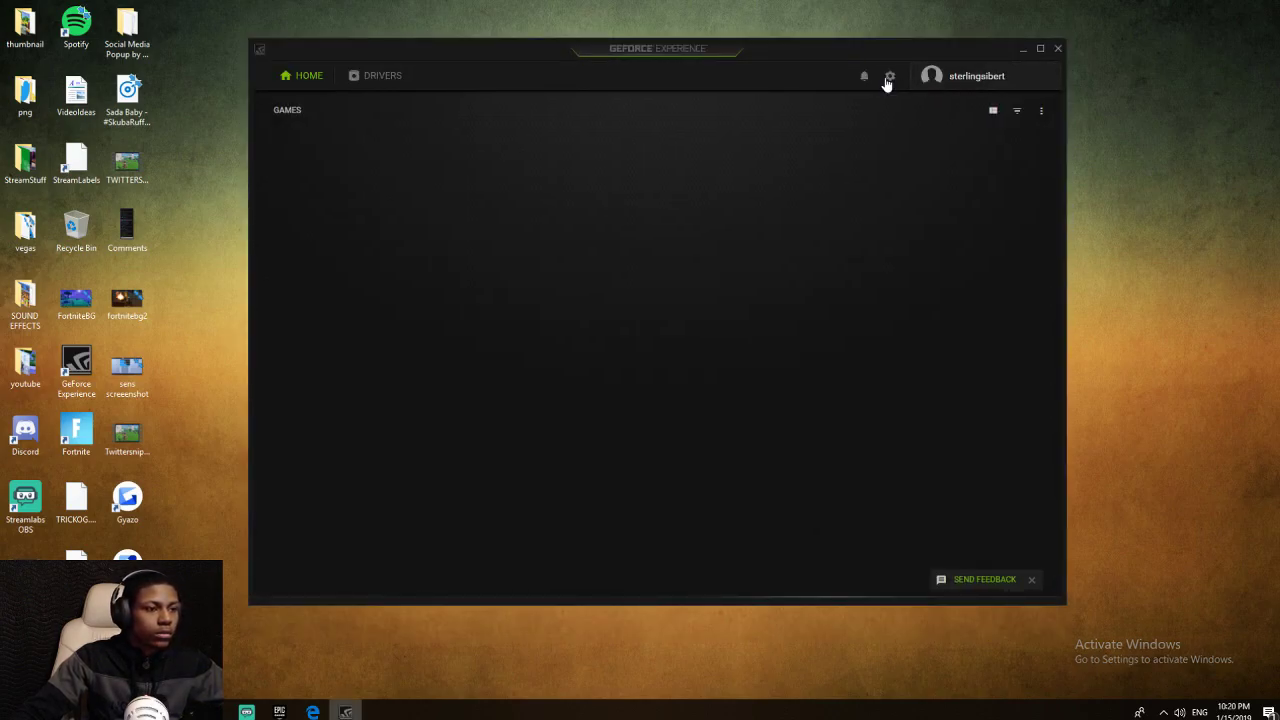
left_click(890, 78)
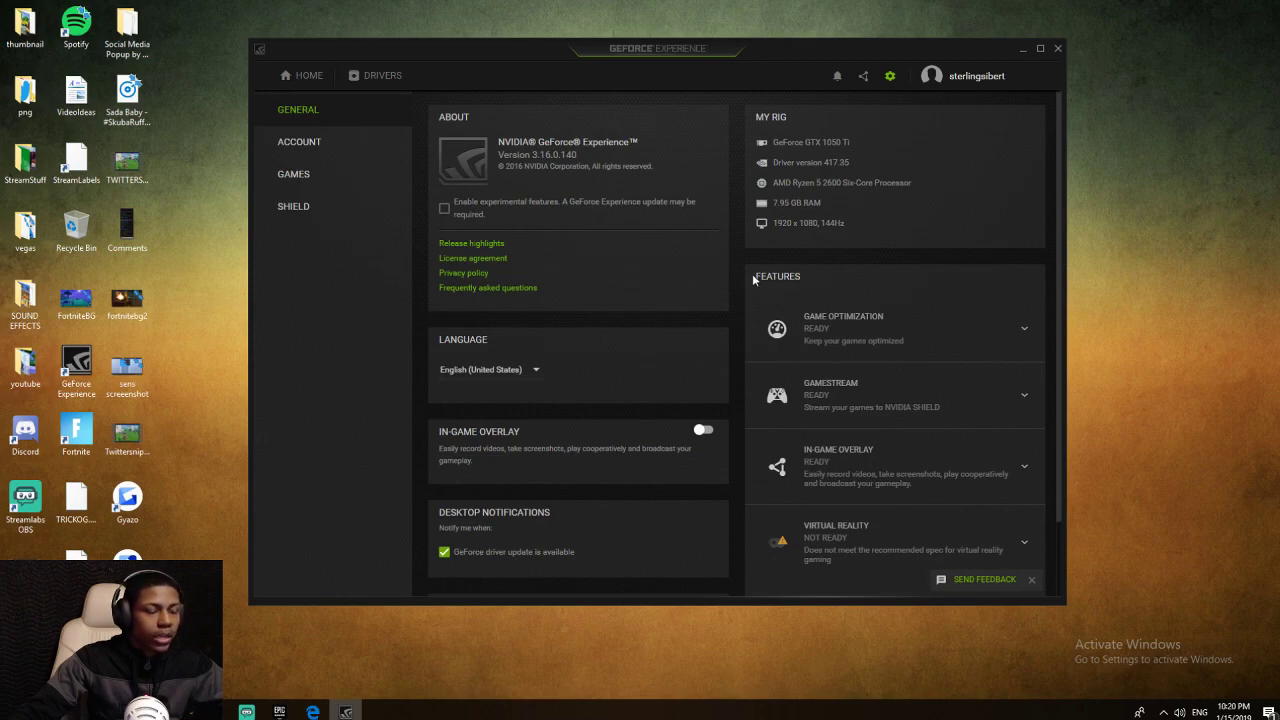
scroll(695, 285, "down", 1)
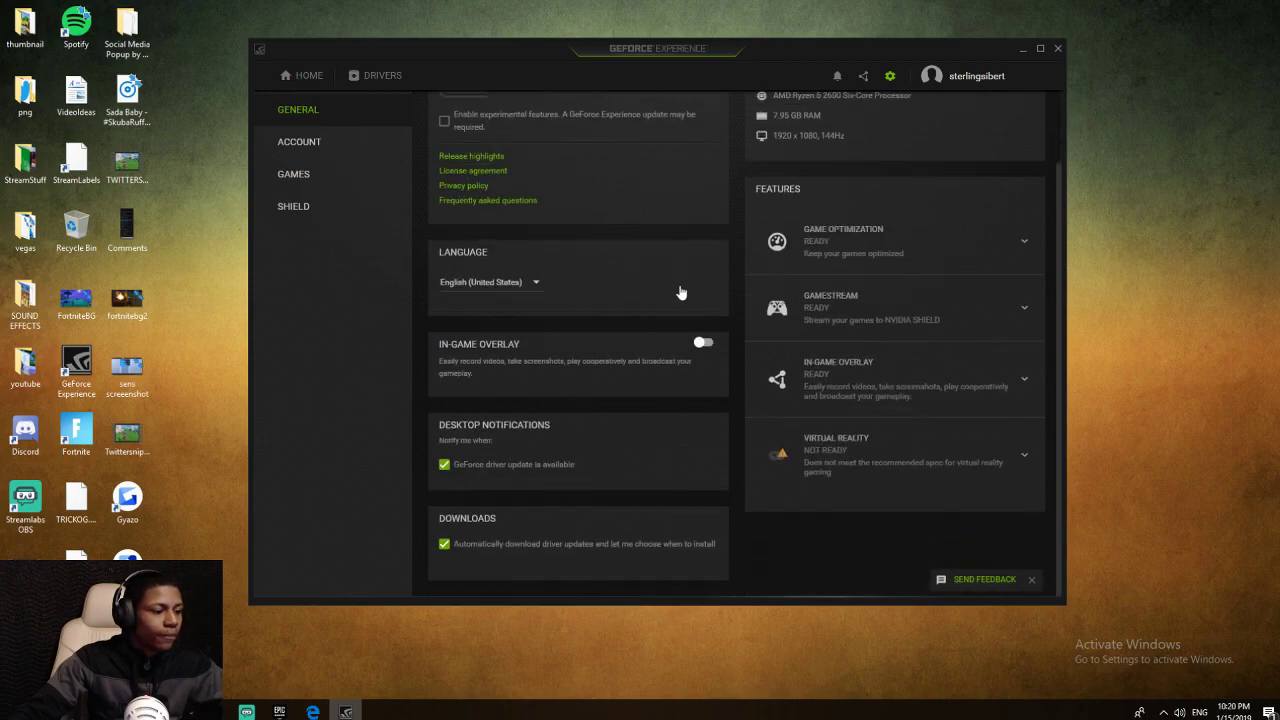
left_click(703, 345)
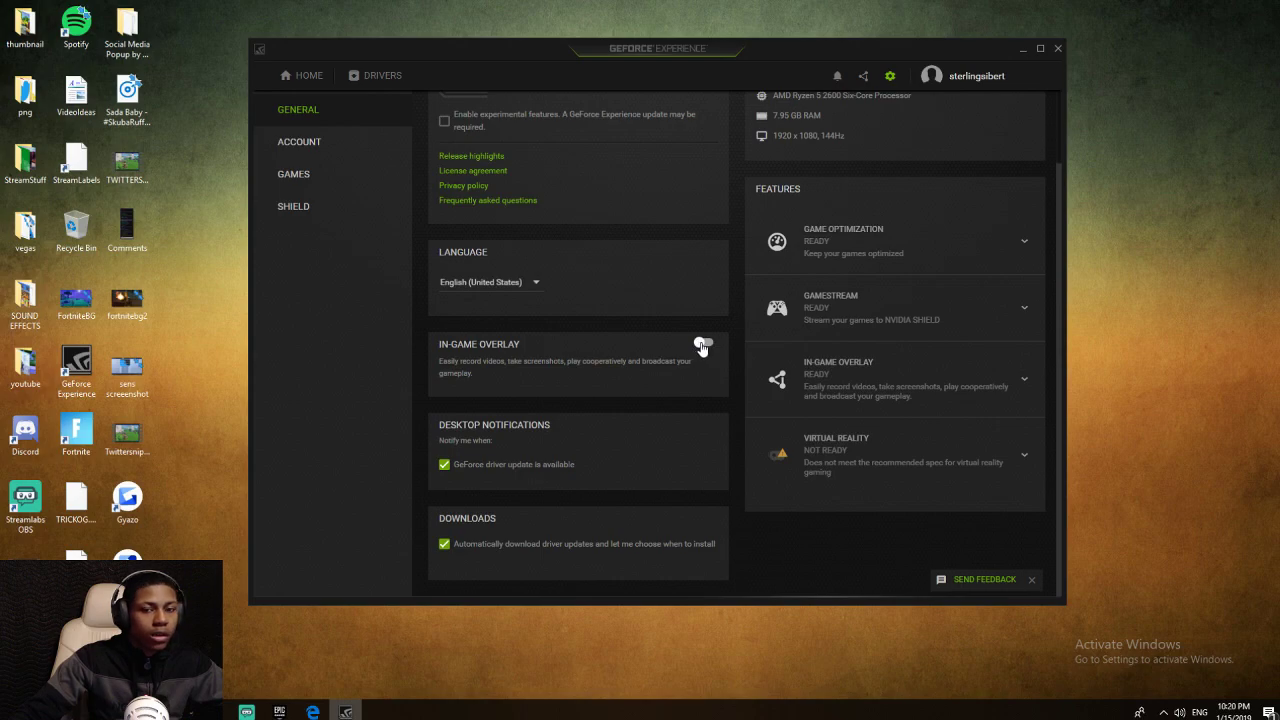
scroll(862, 270, "up", 1)
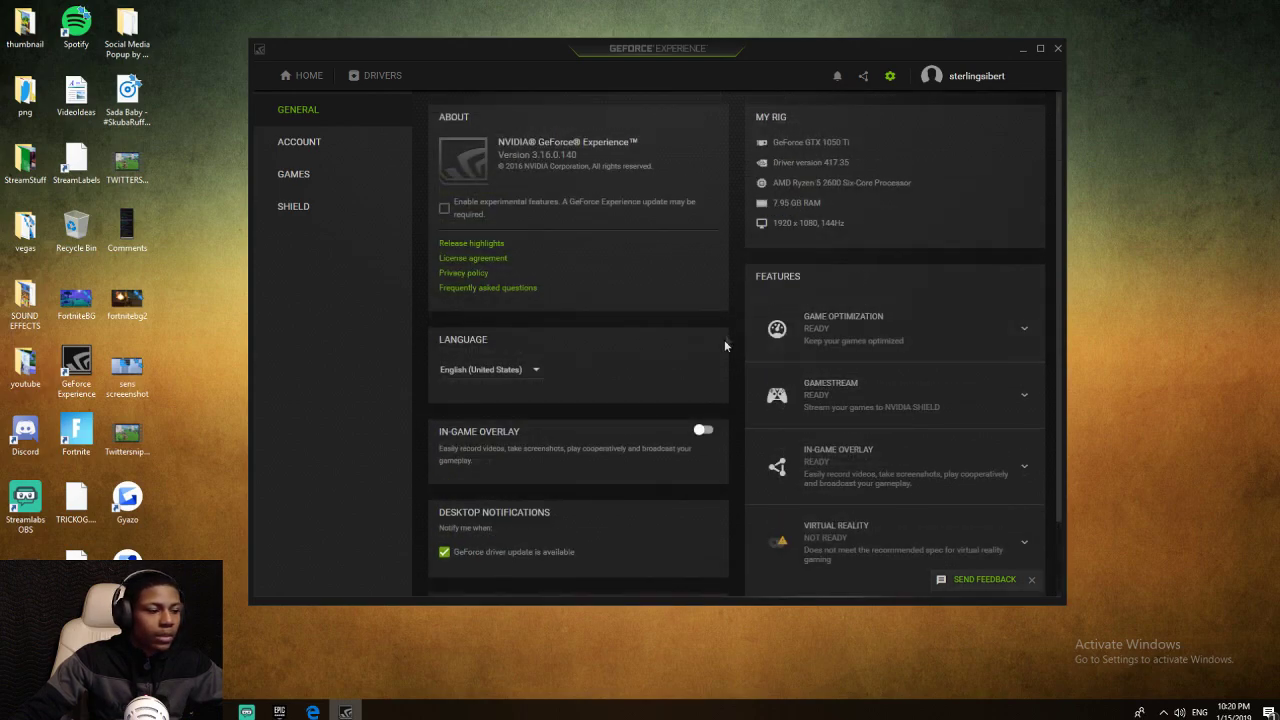
scroll(722, 350, "down", 1)
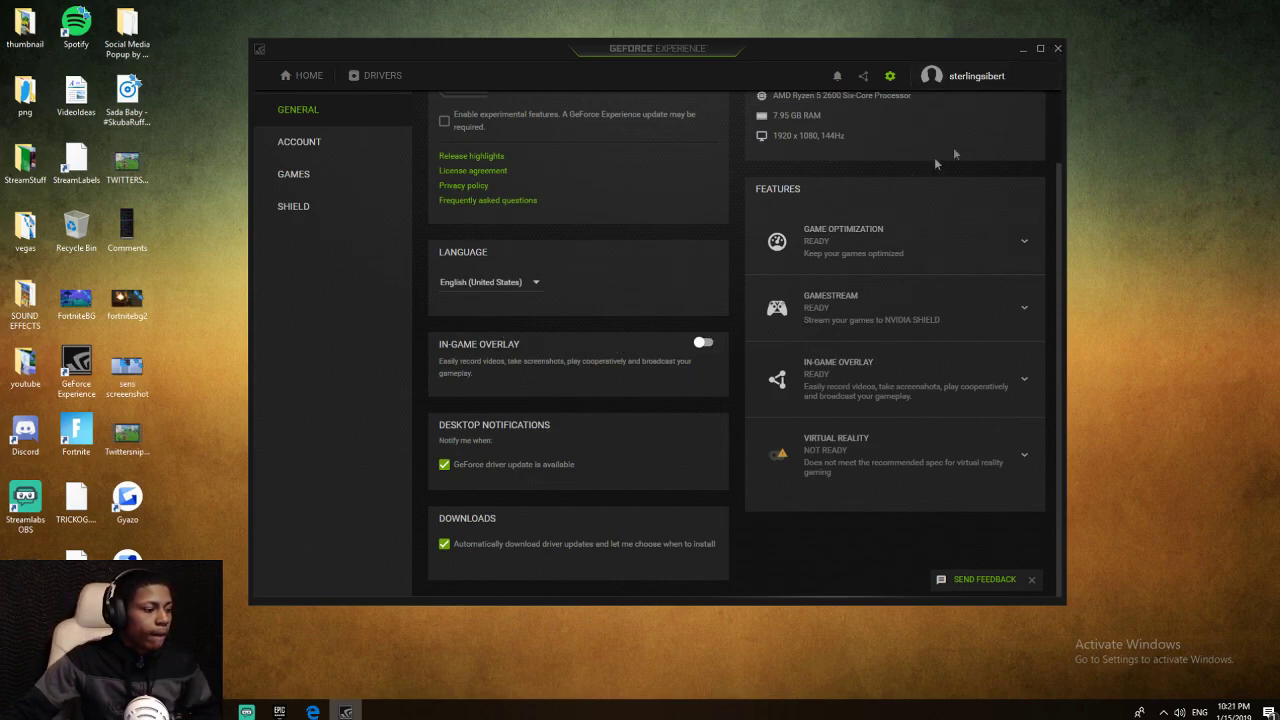
Step: Close GeForce Experience and show the Streamlabs OBS Output page, still at 4500 bitrate
left_click(1058, 50)
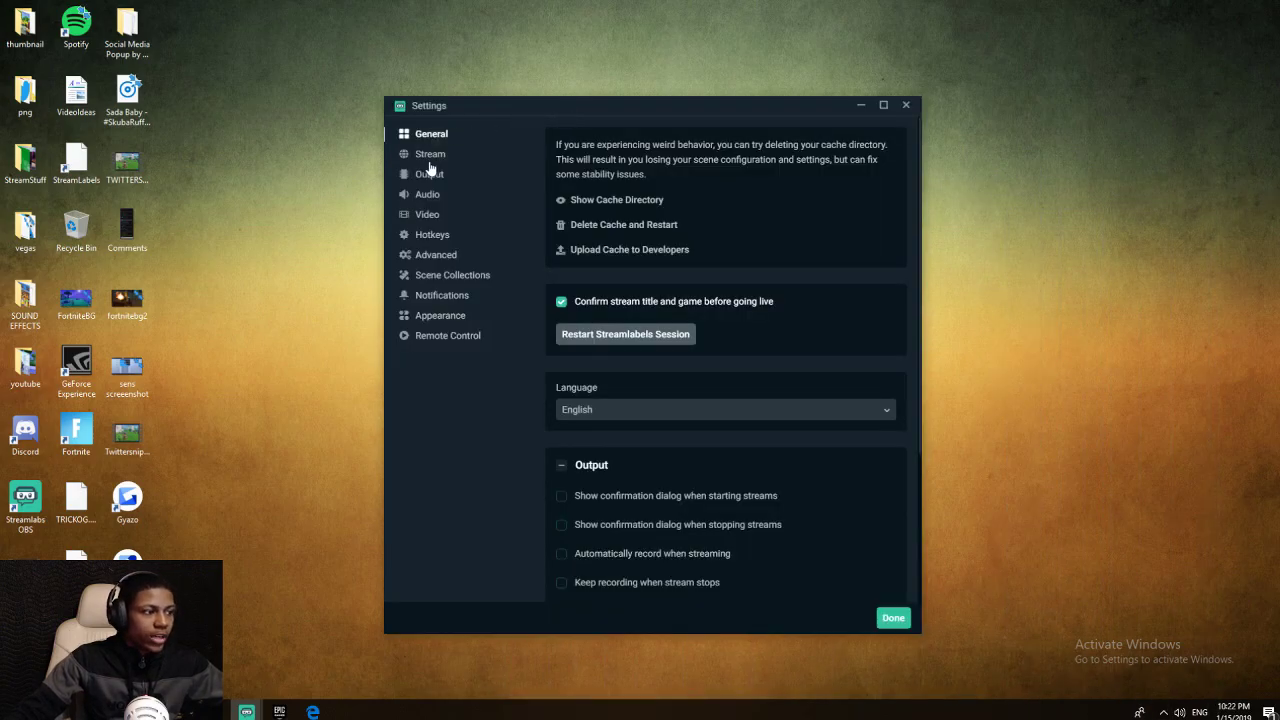
left_click(429, 173)
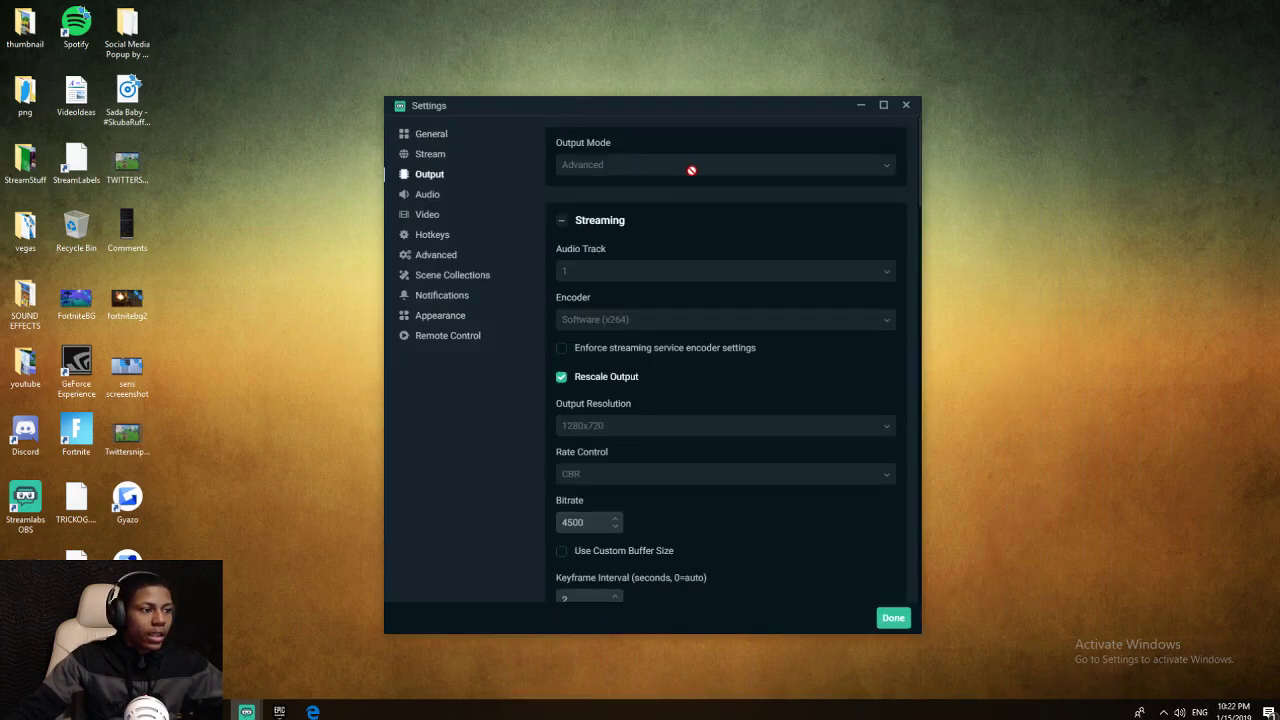
scroll(598, 505, "down", 3)
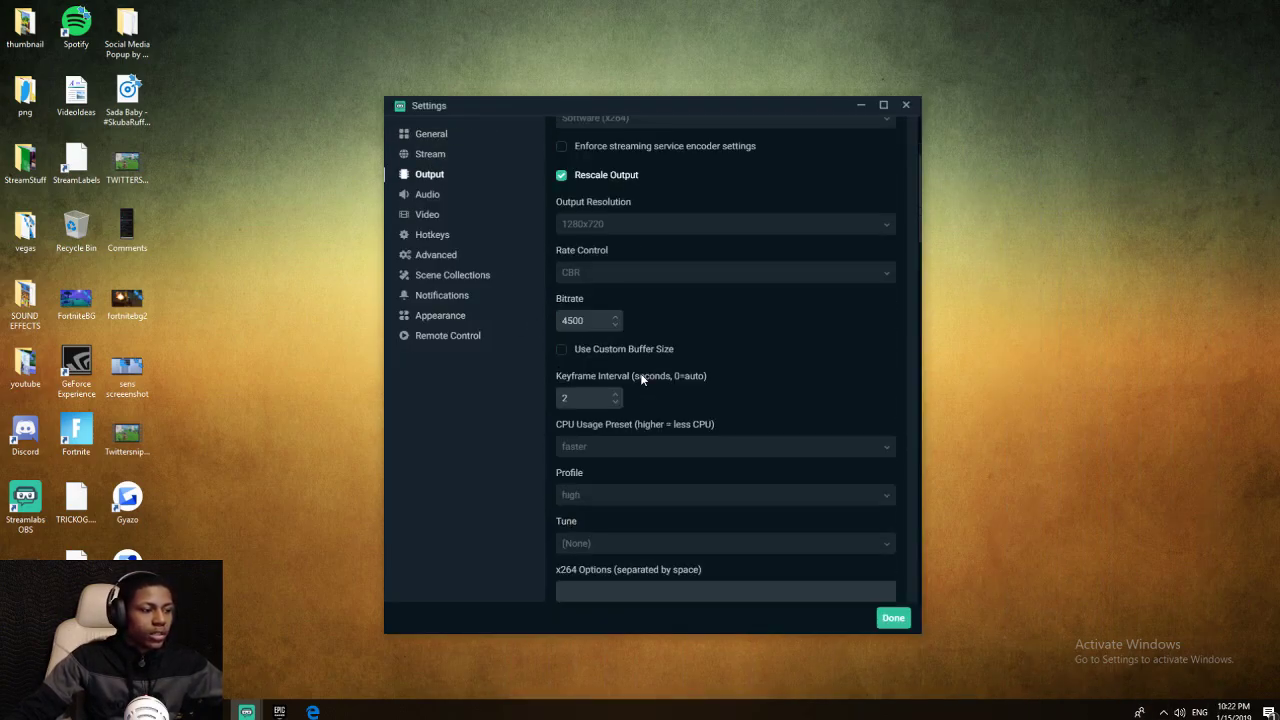
scroll(631, 354, "down", 3)
scroll(640, 341, "up", 6)
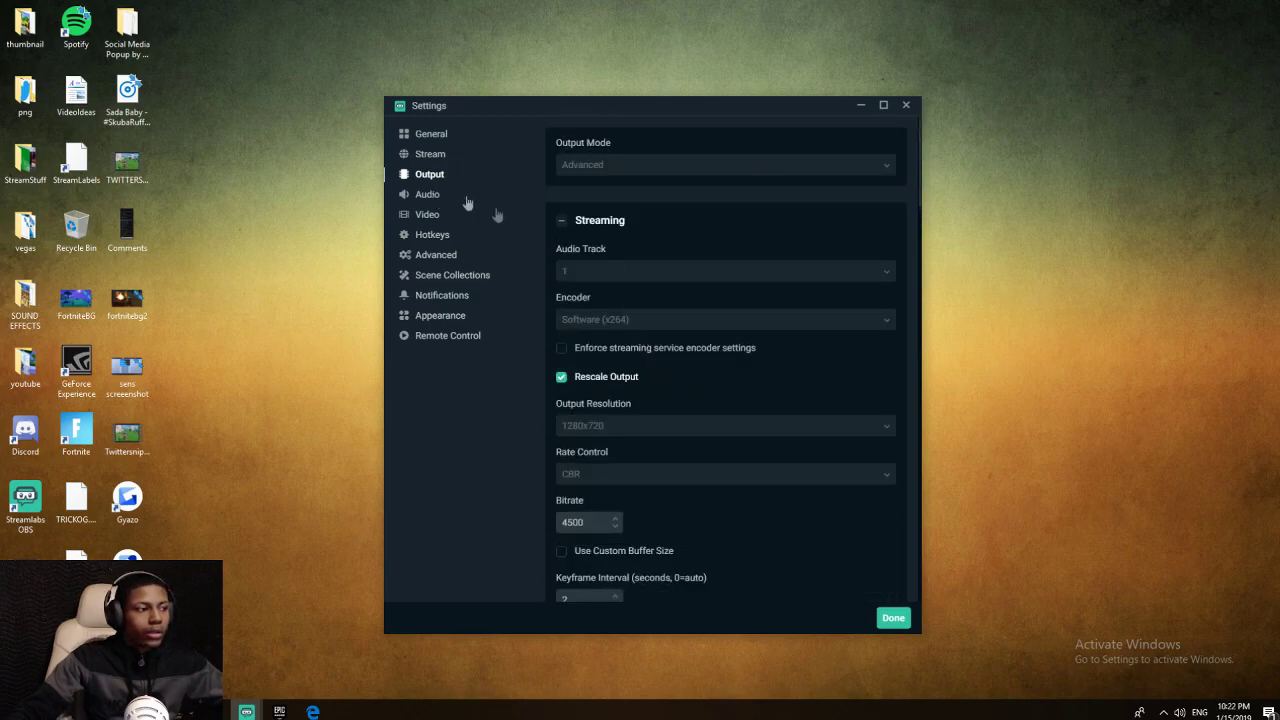
scroll(700, 475, "down", 2)
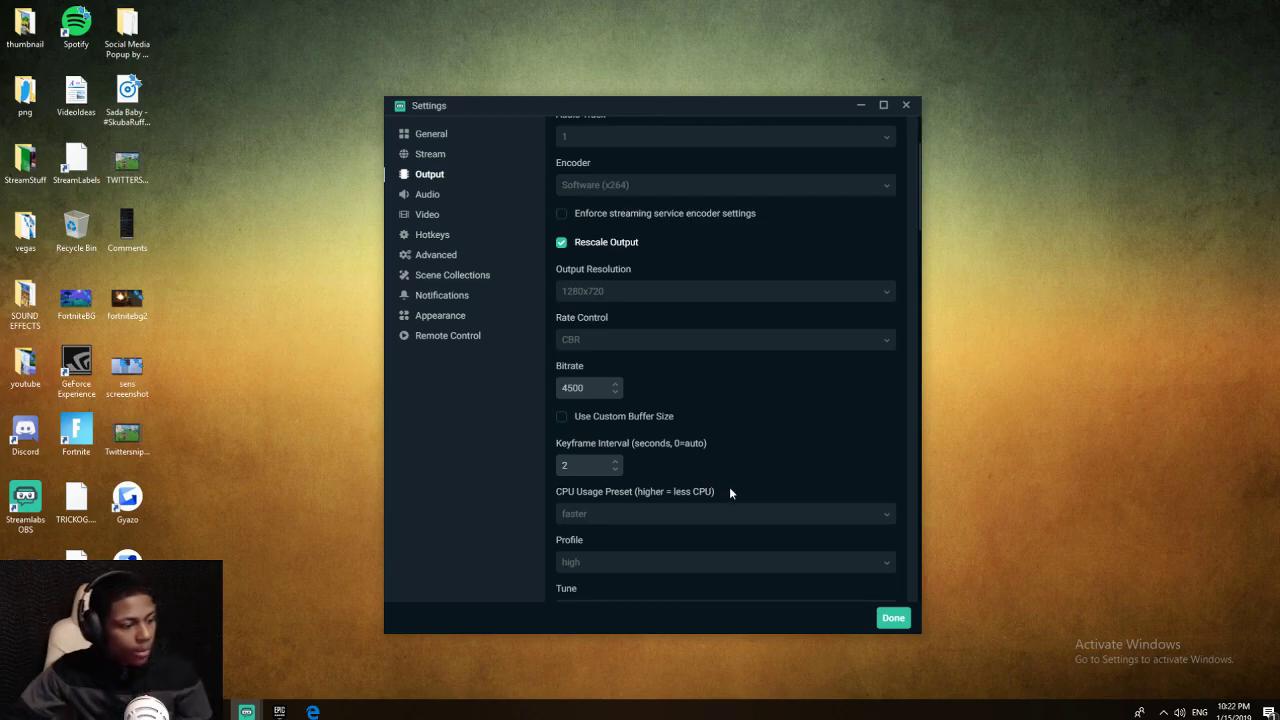
scroll(735, 495, "down", 2)
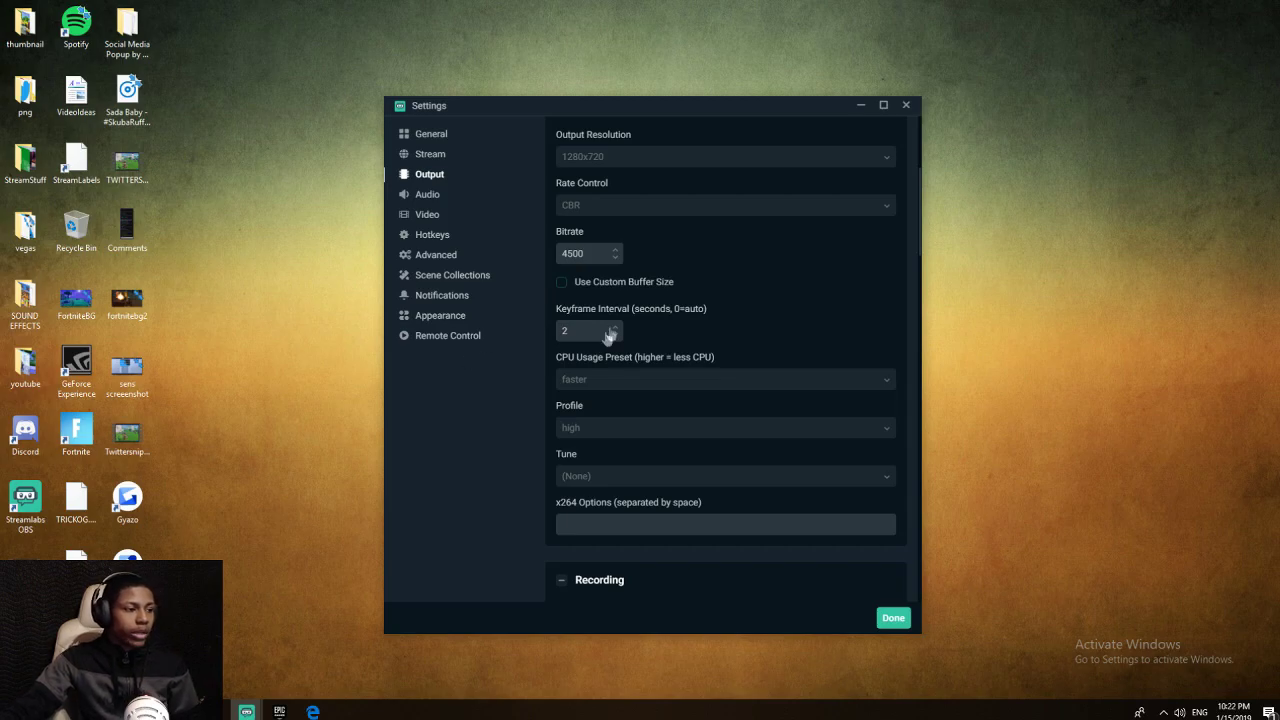
scroll(566, 296, "up", 3)
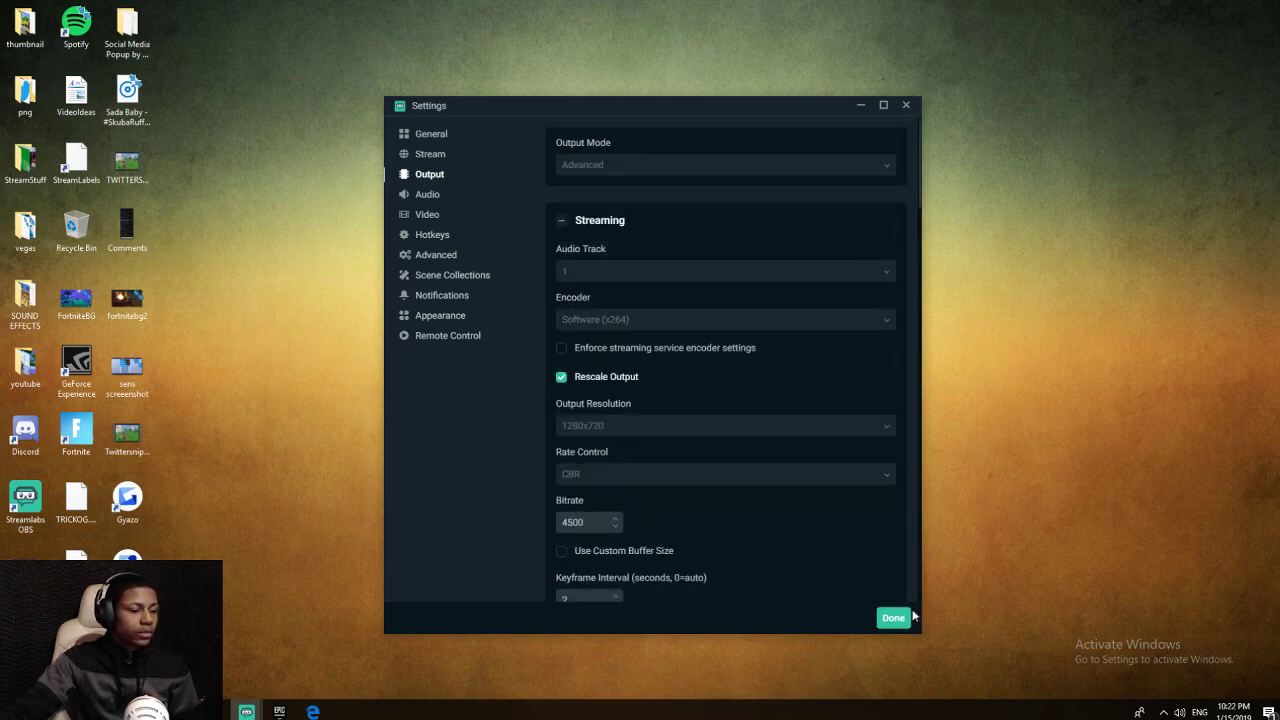
left_click(894, 619)
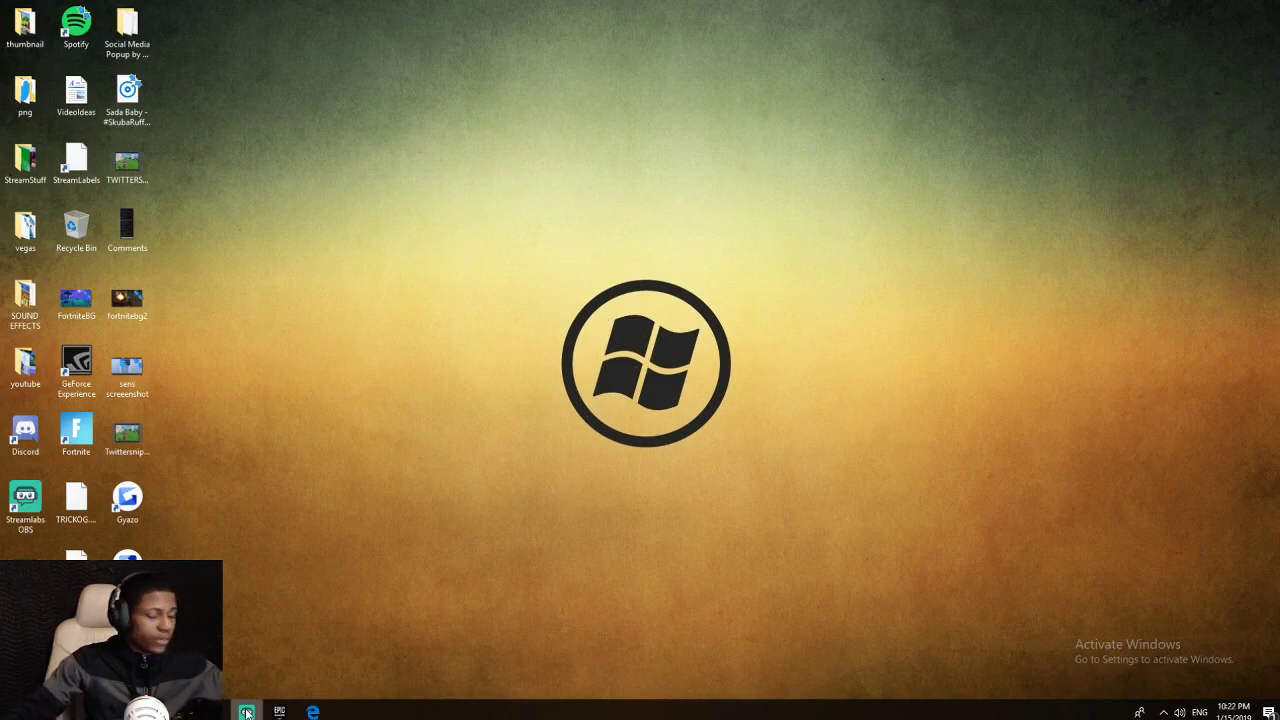
Step: Leave the desktop clear with Streamlabs OBS still running from the taskbar
mouse_move(233, 714)
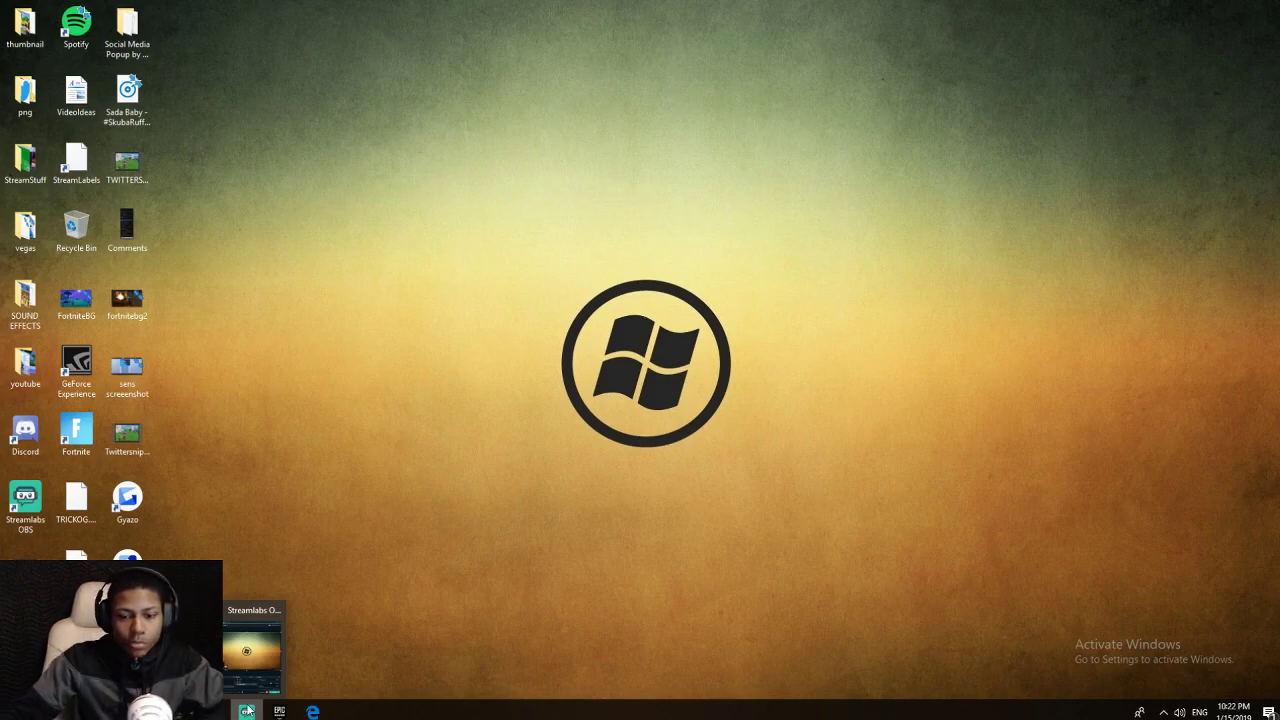